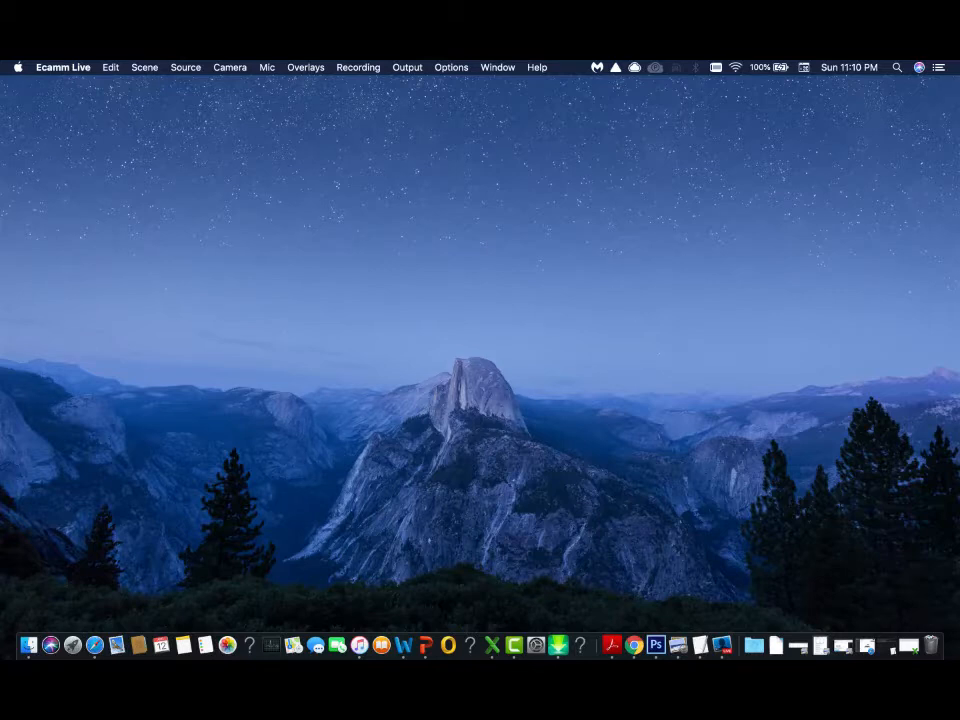
Open Camtasia, and switch to Chrome to show the Envato Elements page for the Young Office Man Dancing green-screen clip.
left_click(514, 645)
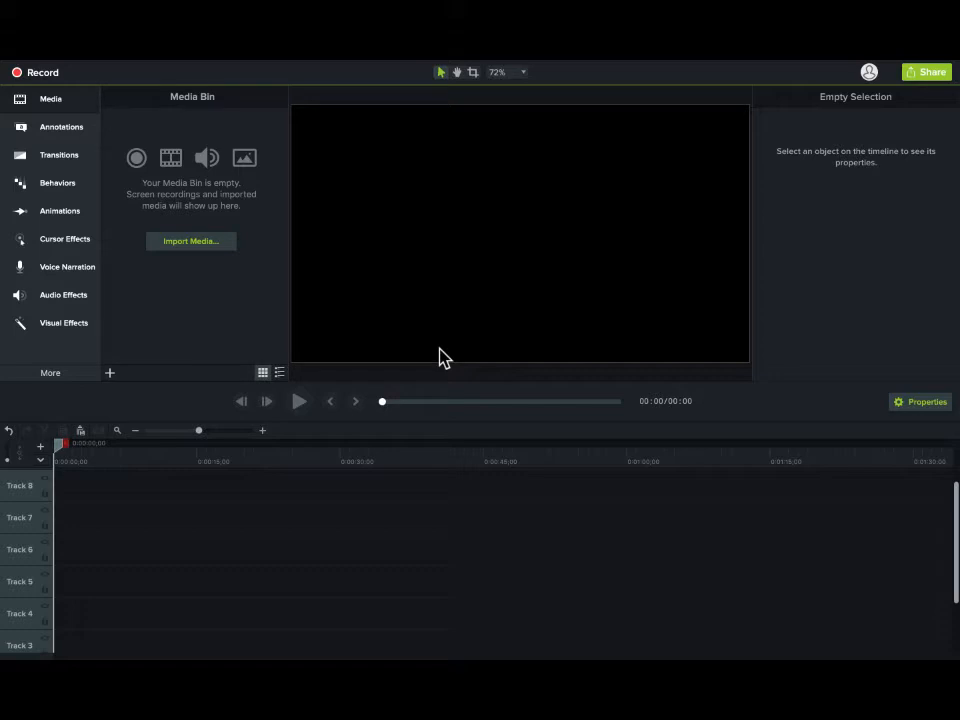
mouse_move(566, 669)
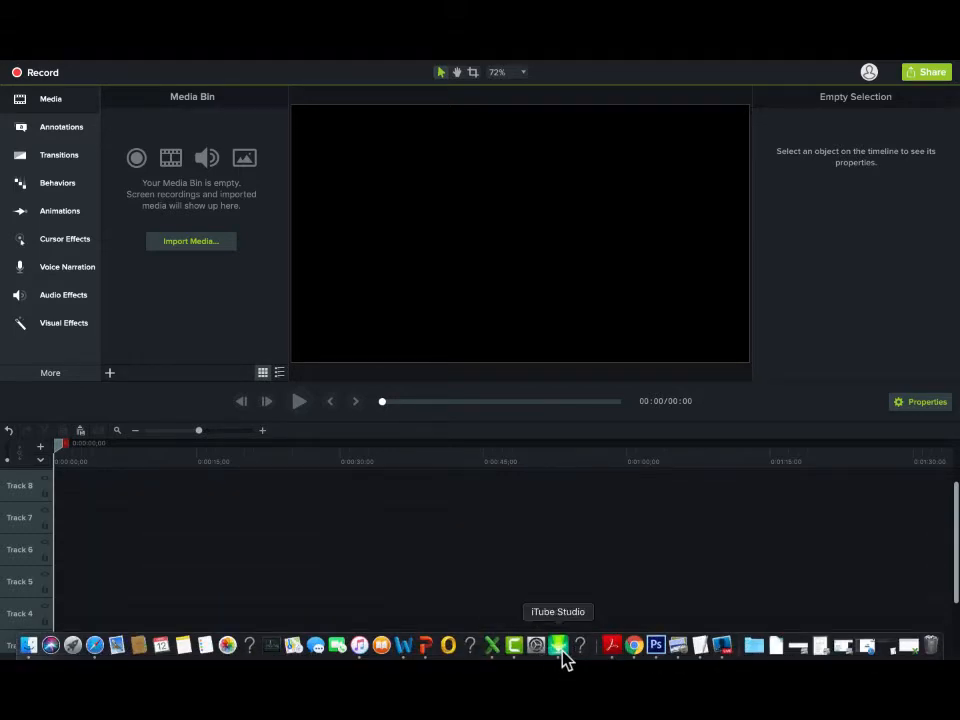
left_click(634, 647)
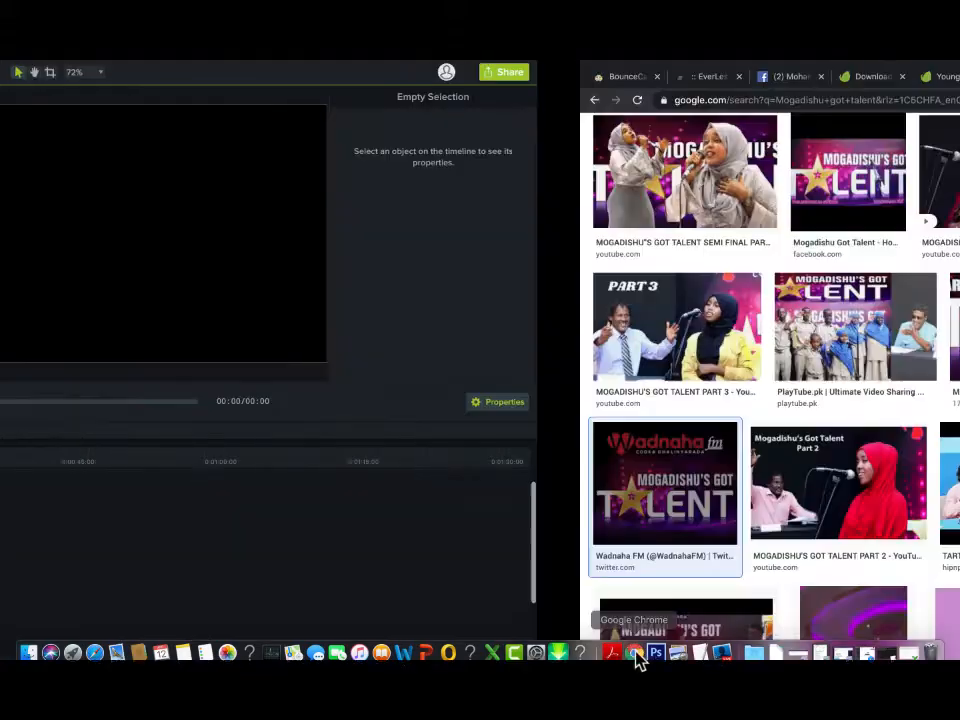
left_click(374, 79)
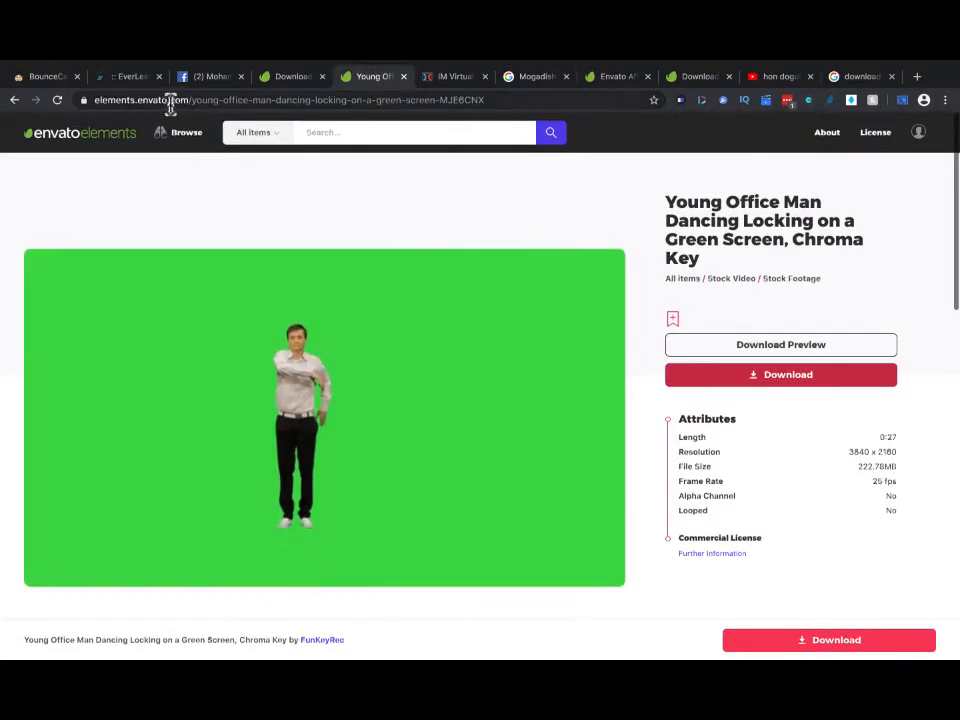
left_click(450, 77)
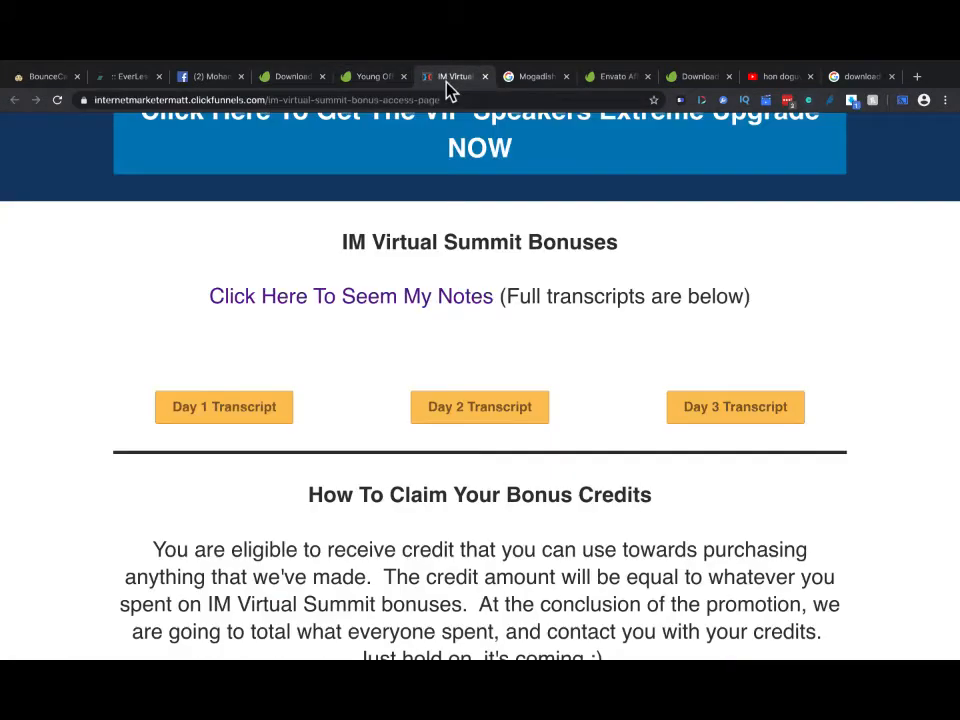
left_click(390, 100)
type("e")
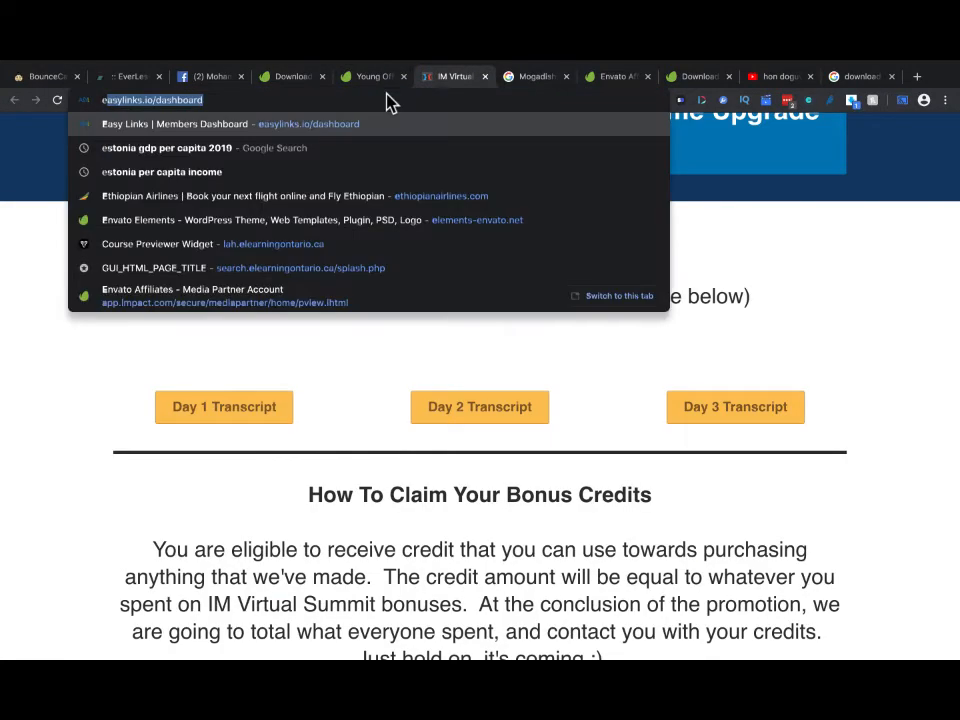
type("lem")
key("Return")
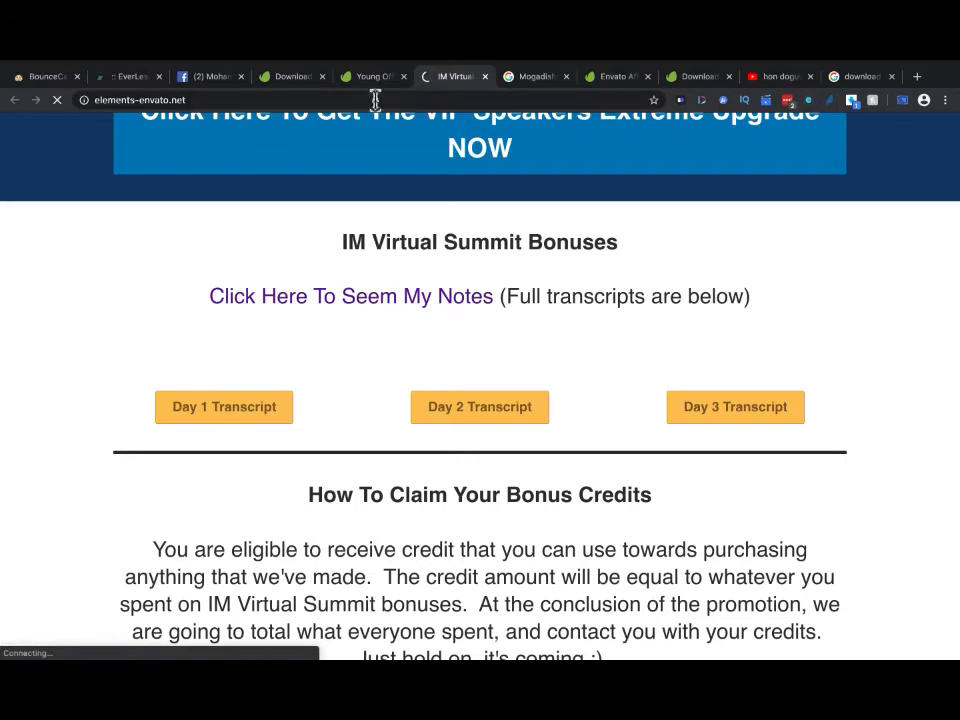
left_click(260, 100)
key("BackSpace")
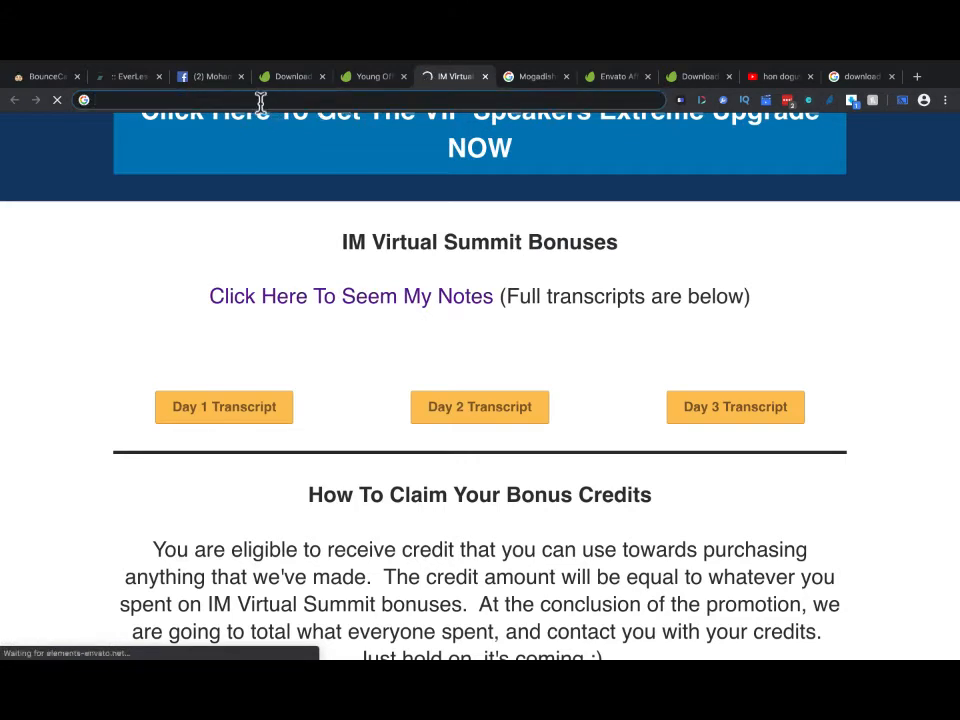
Check the site address on the dance audio results page, and load elements.envato.com/pricing in the browser tab showing elements-envato.net.
left_click(282, 82)
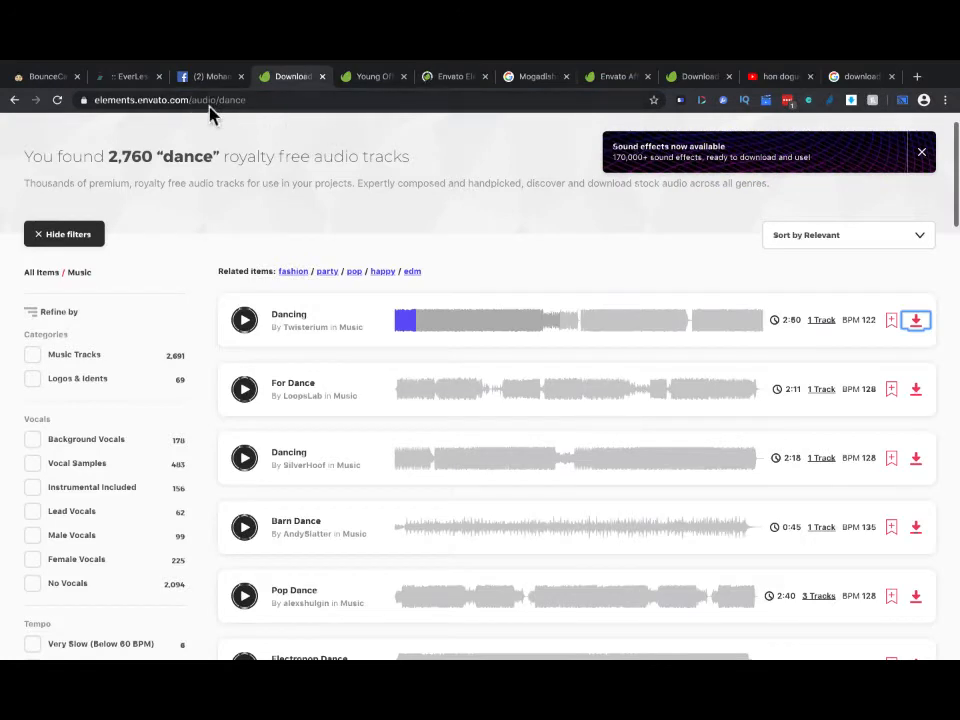
left_click(460, 78)
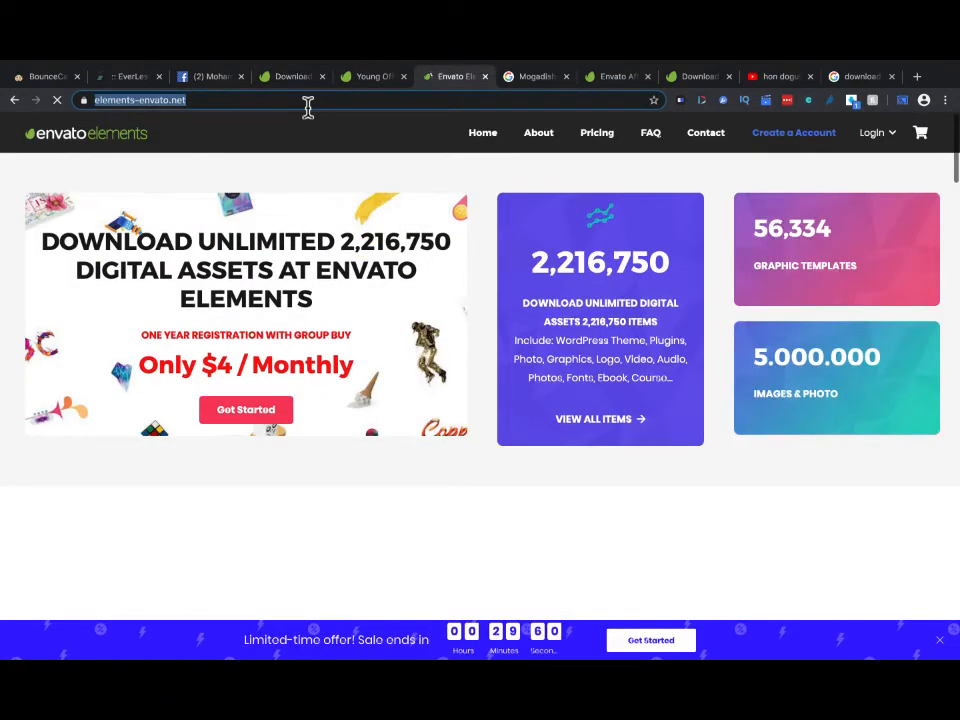
type("el")
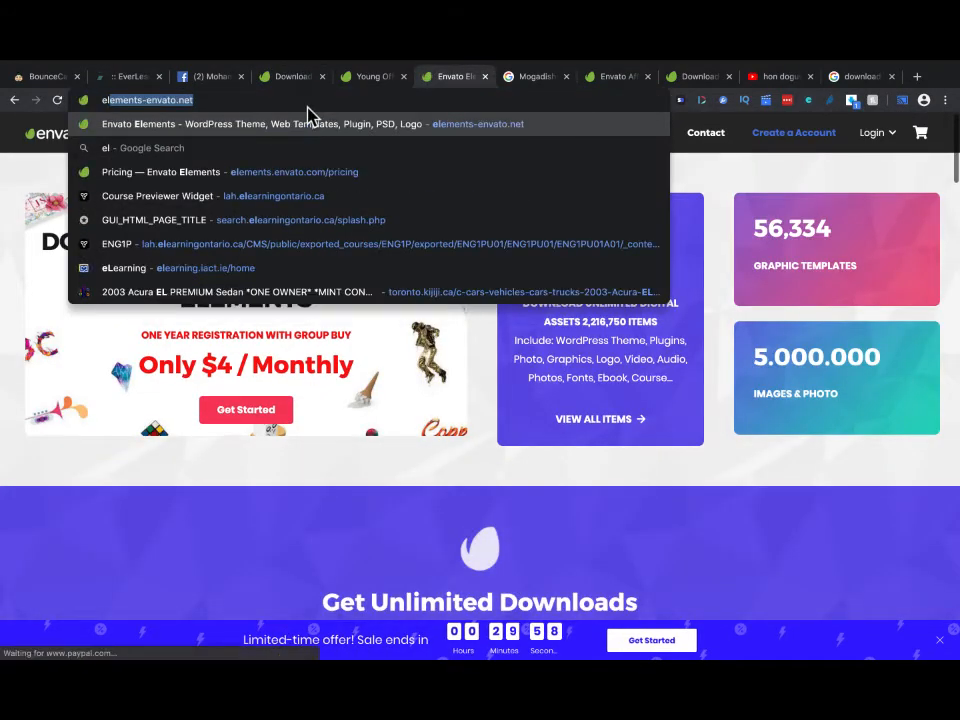
type("em")
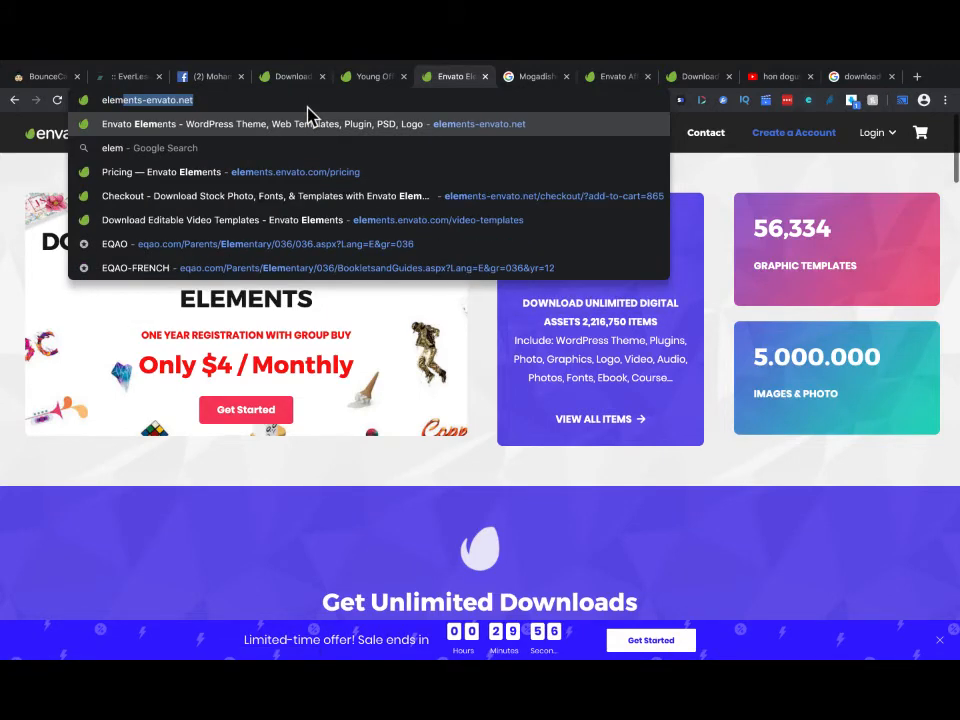
key("BackSpace")
type("e")
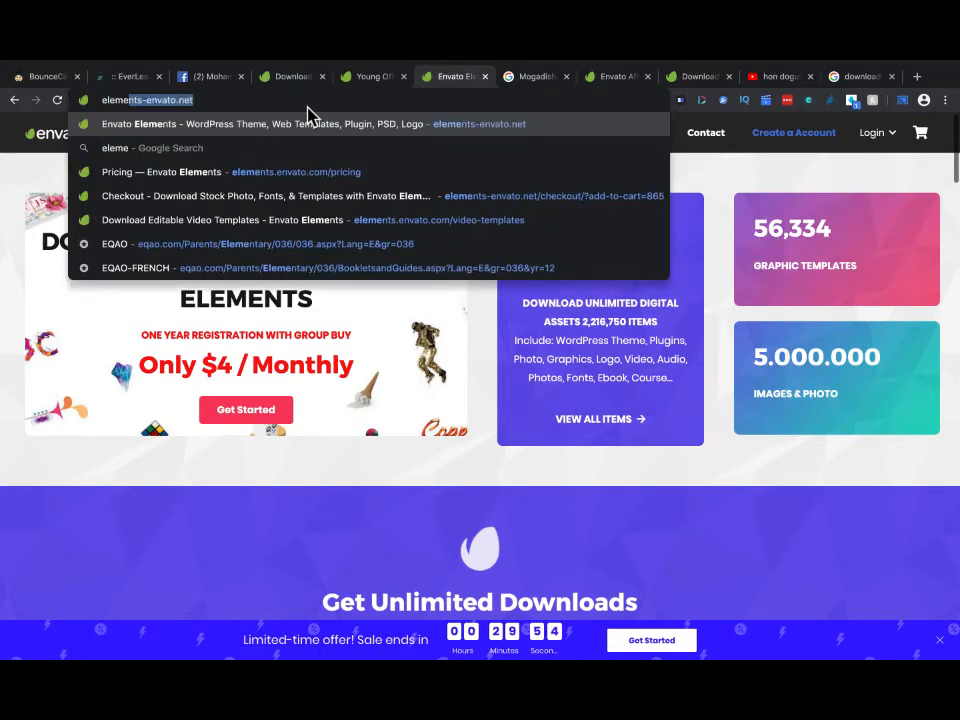
left_click(242, 176)
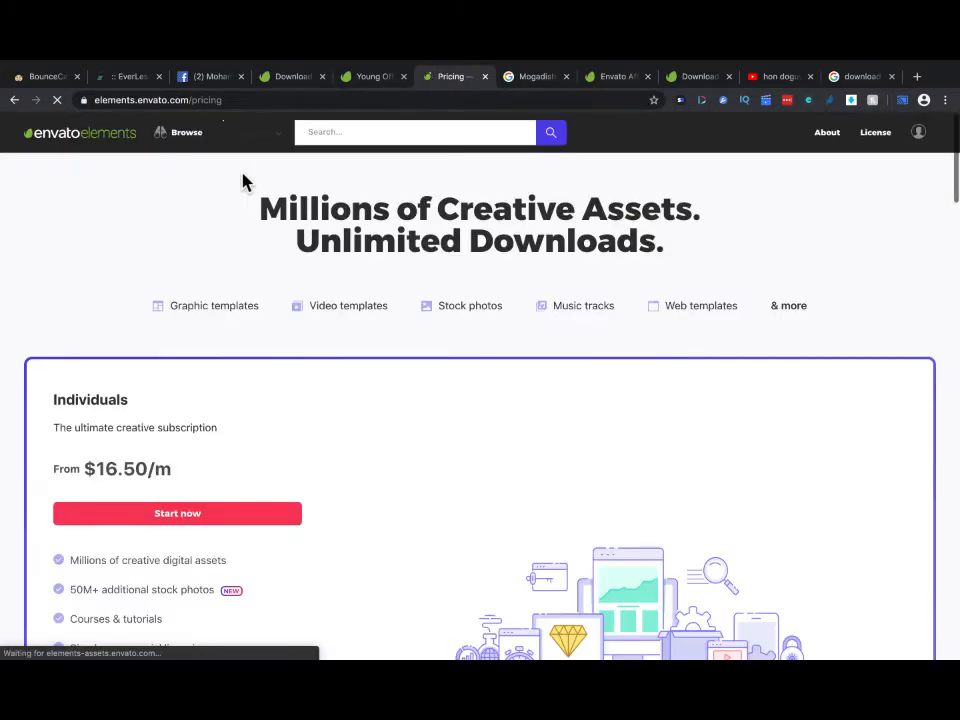
Look over the Envato Elements pricing page and its list of browsable item types.
mouse_move(175, 118)
scroll(175, 118, "up", 5)
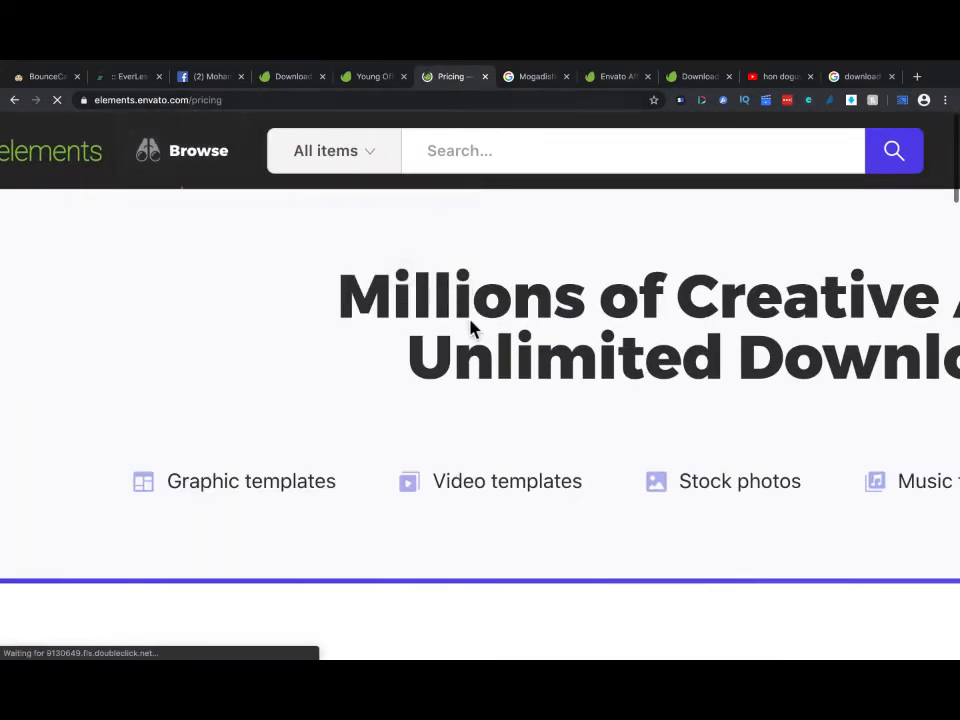
scroll(583, 366, "down", 5)
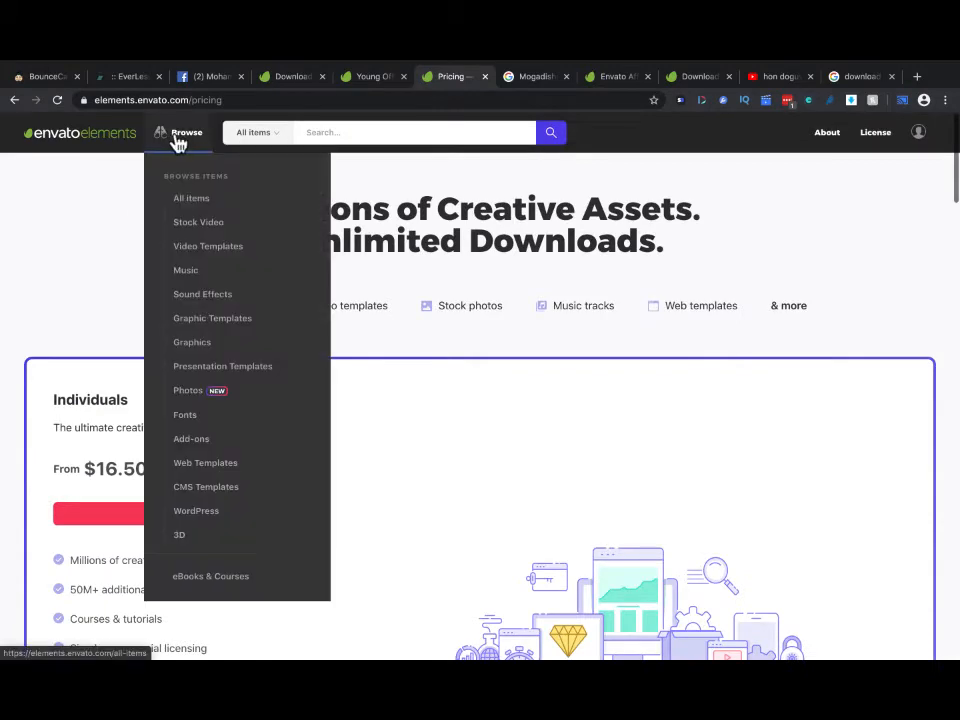
scroll(576, 394, "down", 1)
scroll(576, 394, "up", 1)
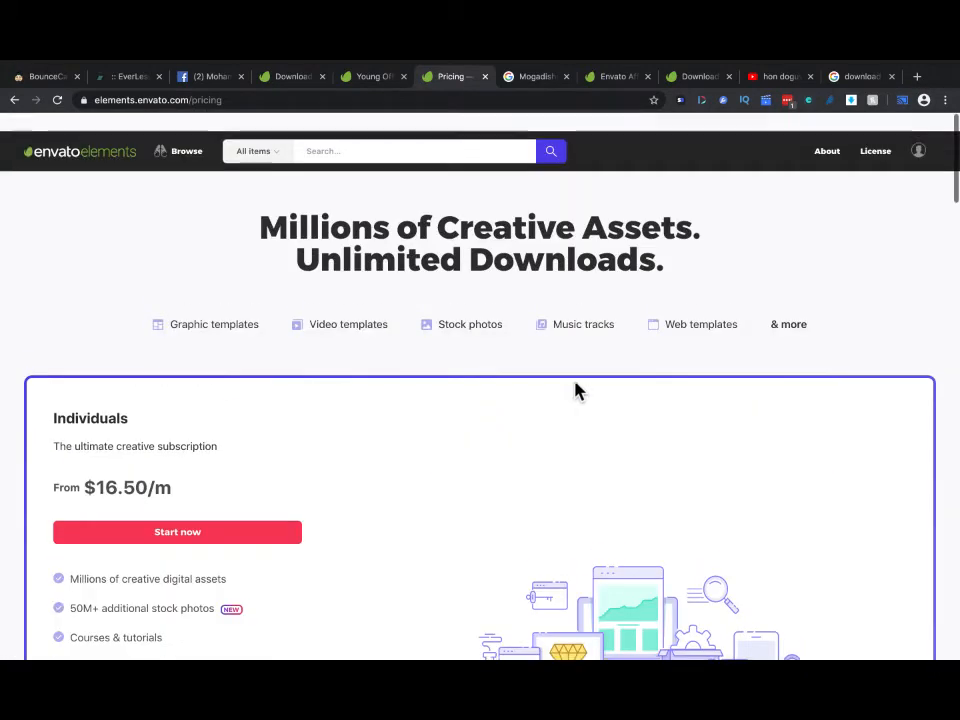
Open the Envato Elements license terms page and skim its beginning.
left_click(876, 140)
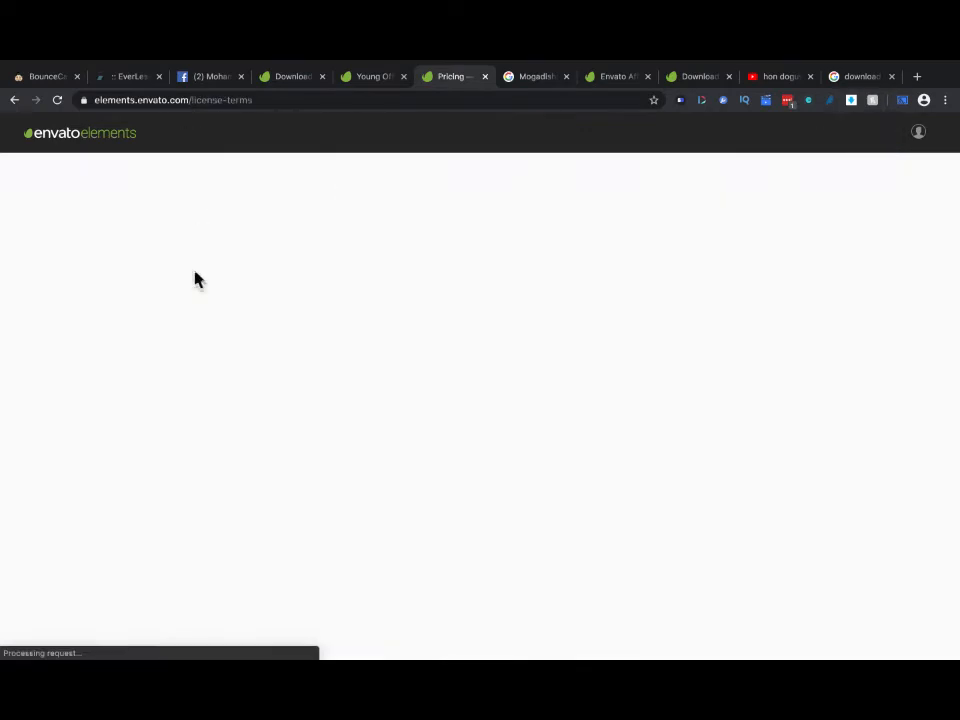
scroll(330, 300, "down", 2)
scroll(450, 300, "up", 2)
Examine the asset categories offered by the search filter, from Stock Video through 3D.
left_click(262, 138)
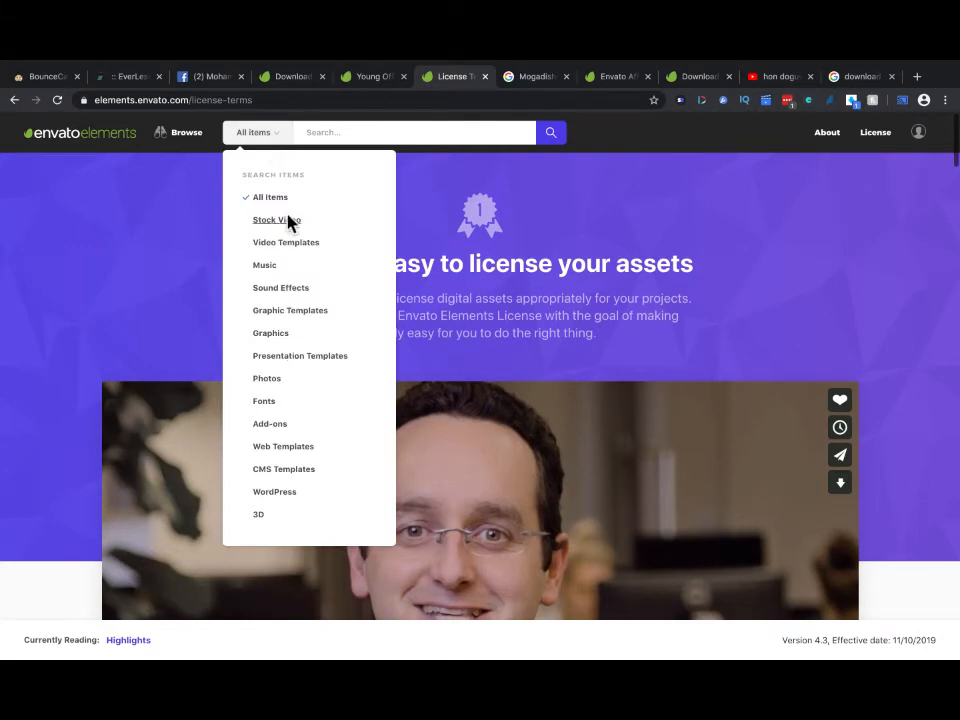
scroll(287, 215, "up", 5)
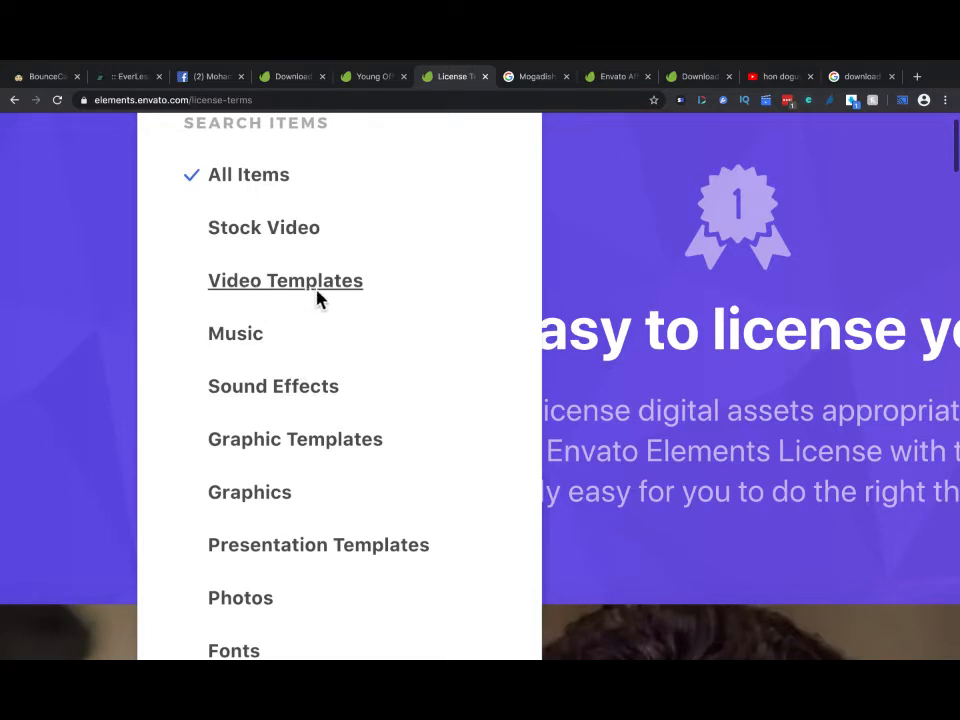
scroll(291, 398, "down", 1)
scroll(279, 450, "down", 5)
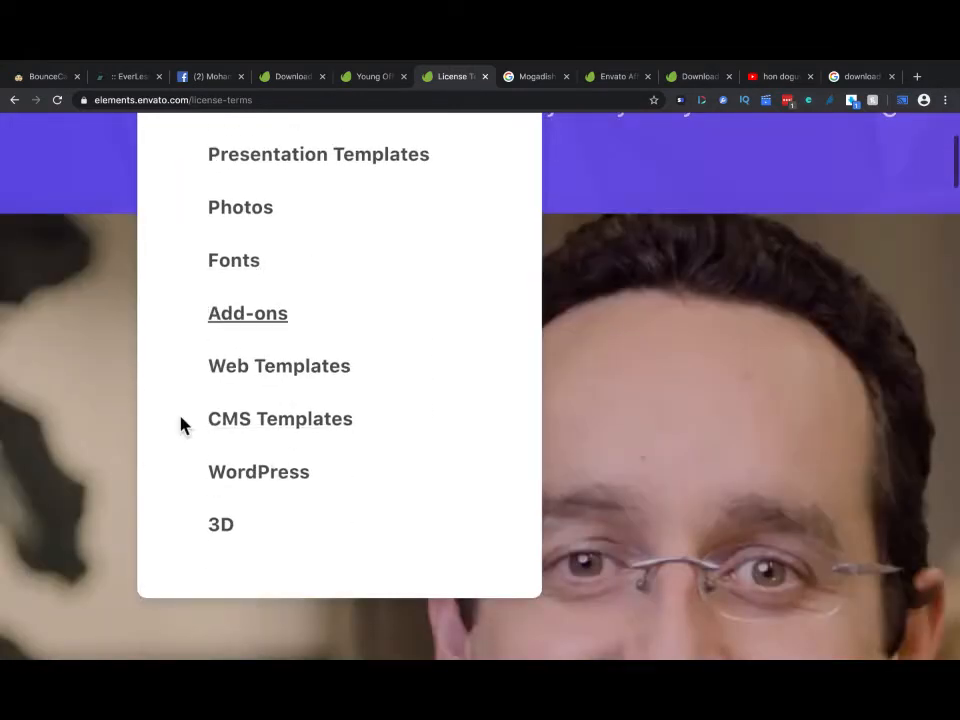
scroll(405, 288, "up", 5)
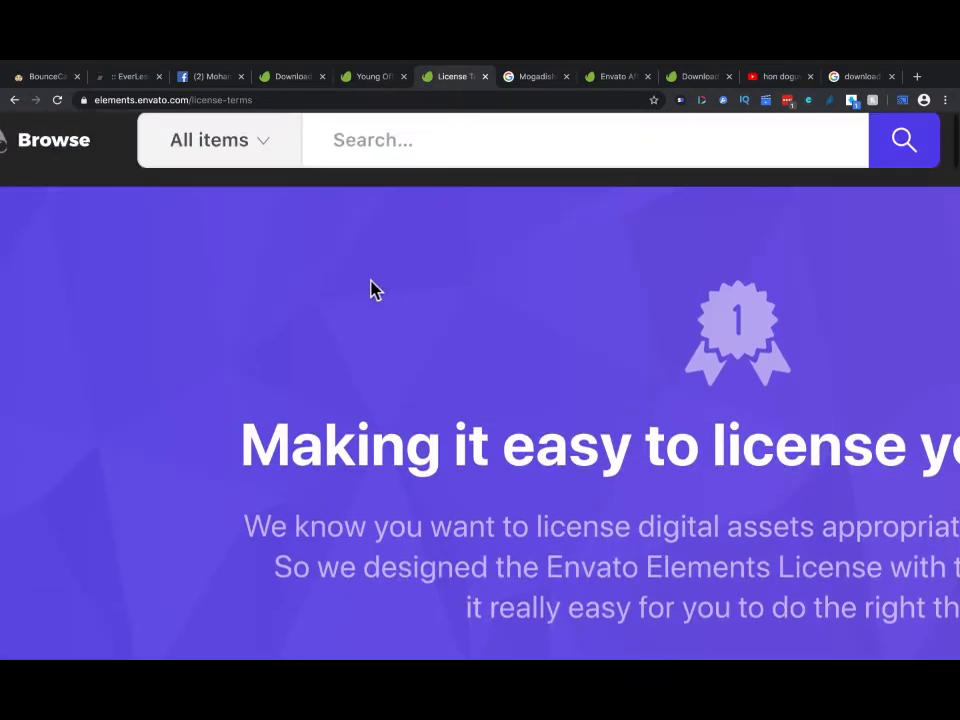
scroll(371, 281, "down", 5)
mouse_move(298, 151)
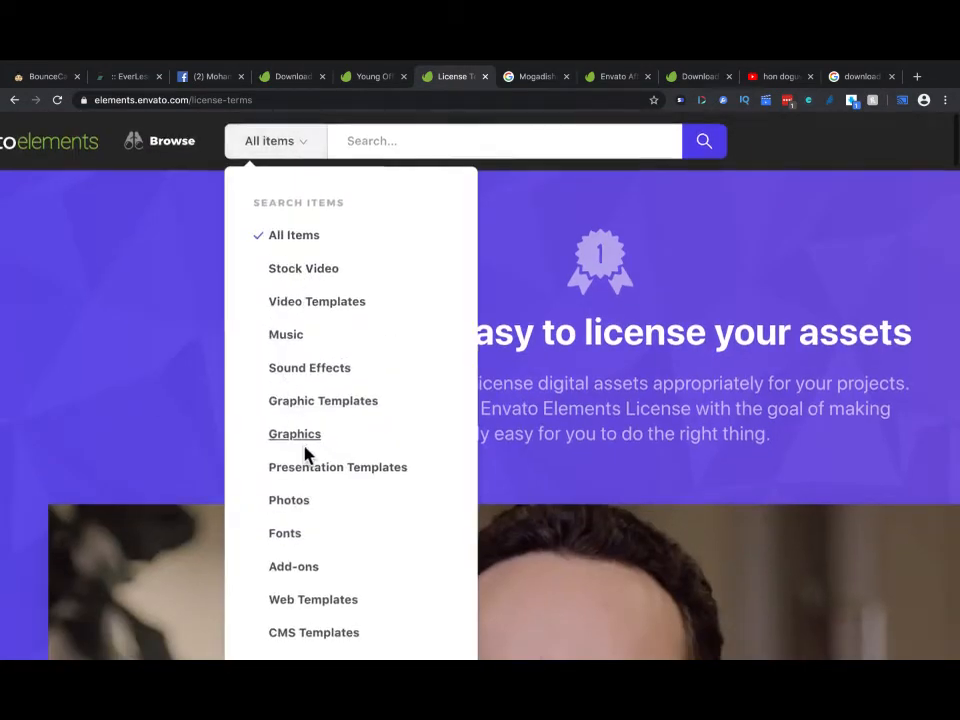
scroll(392, 422, "down", 2)
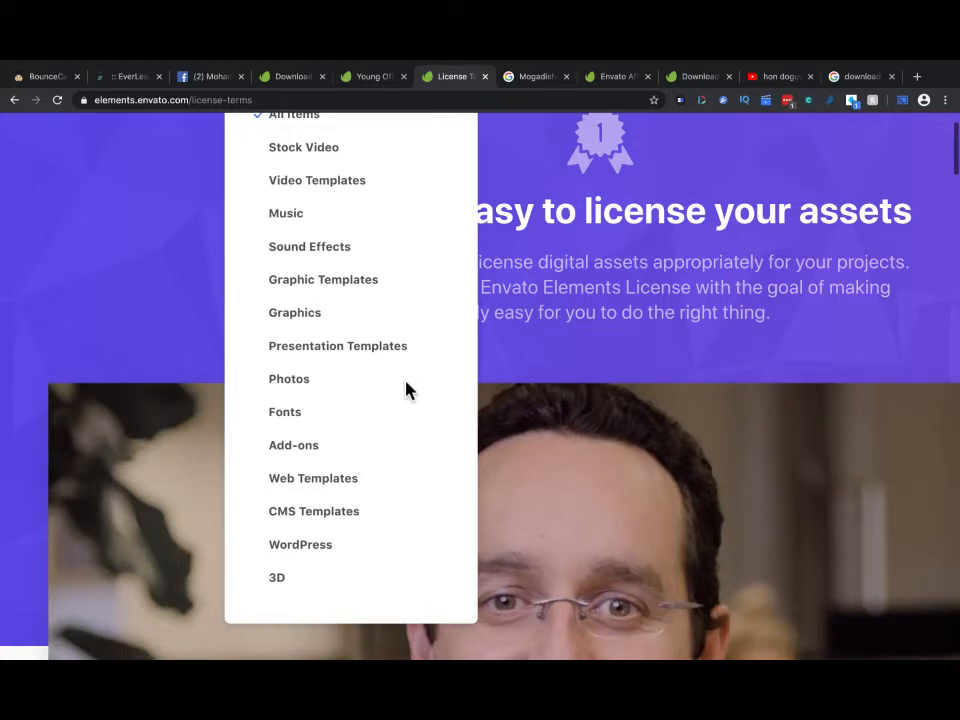
scroll(609, 304, "up", 2)
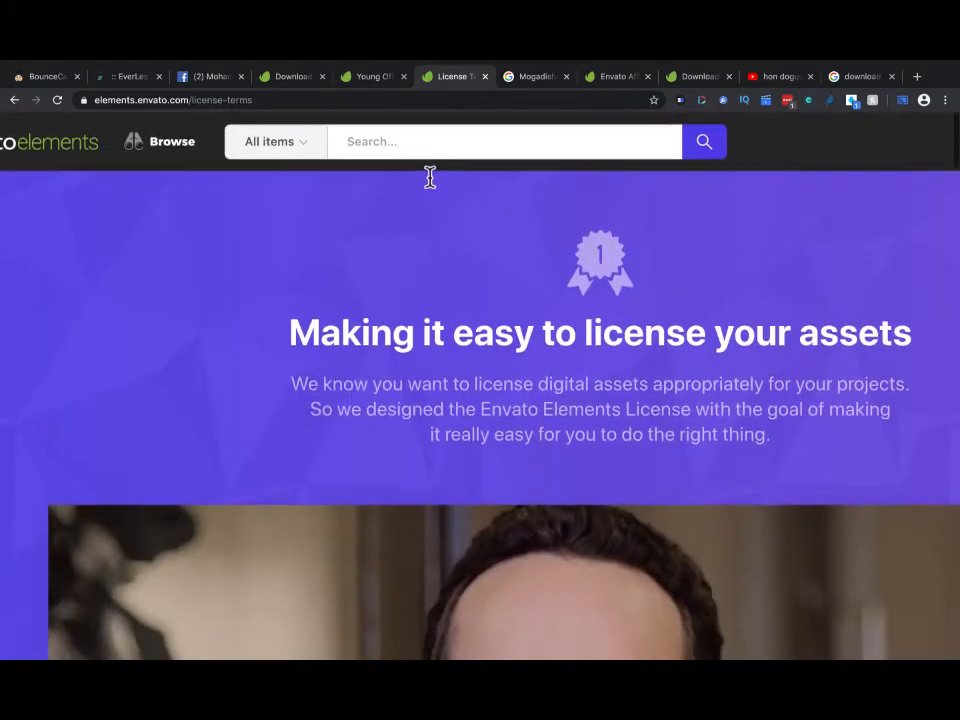
Return to the Young Office Man Dancing clip page and examine its similar stock videos, the author's other clips and the item tags.
left_click(378, 77)
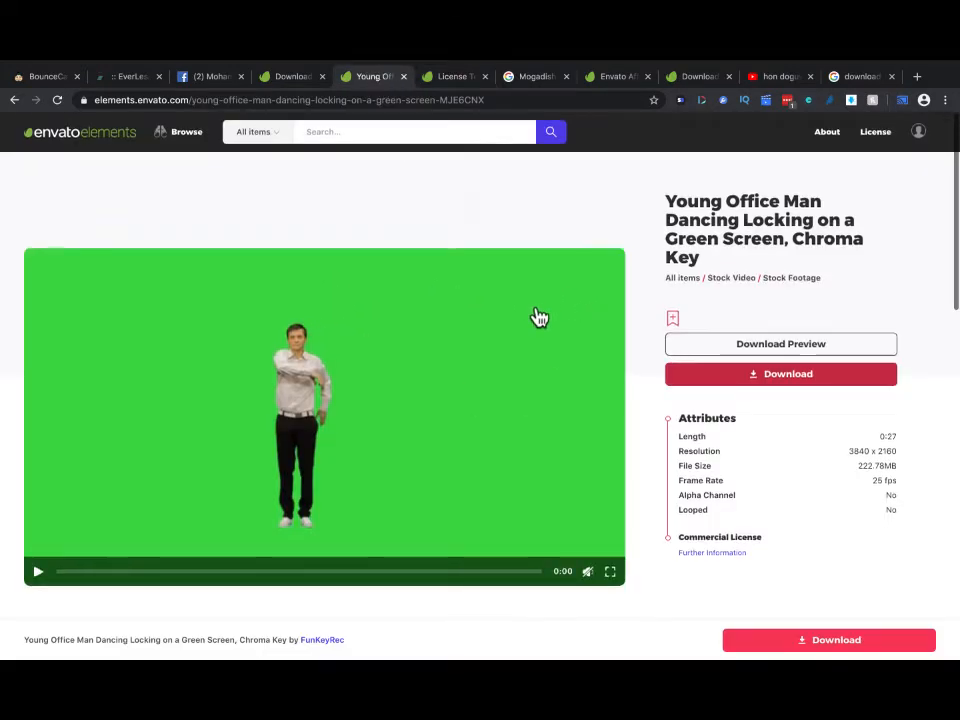
scroll(538, 317, "down", 10)
scroll(870, 332, "down", 5)
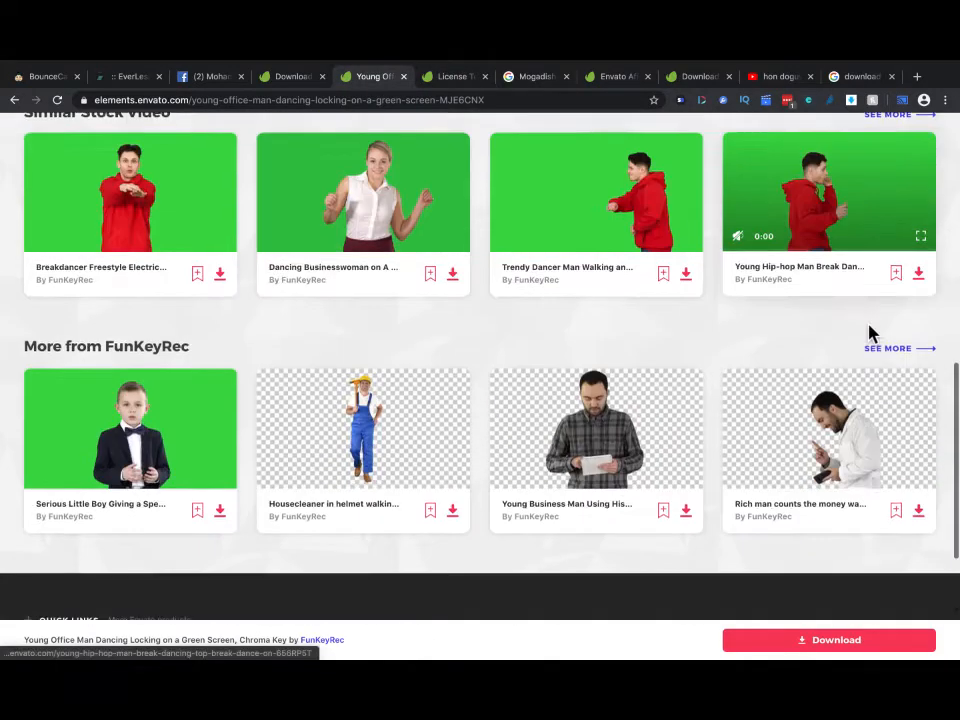
scroll(868, 332, "up", 1)
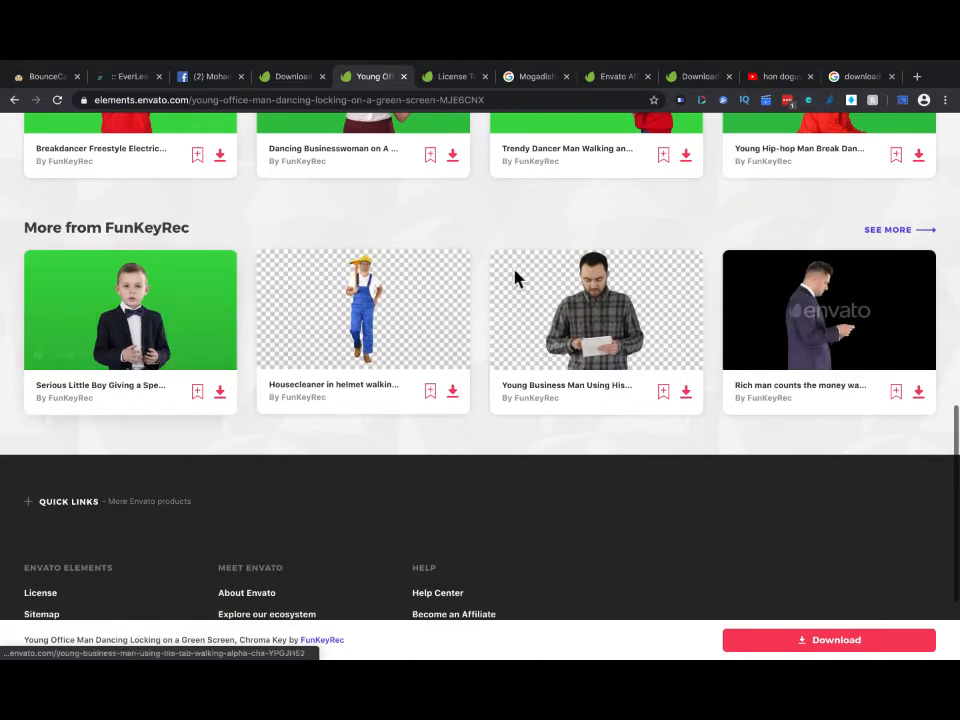
scroll(300, 253, "up", 4)
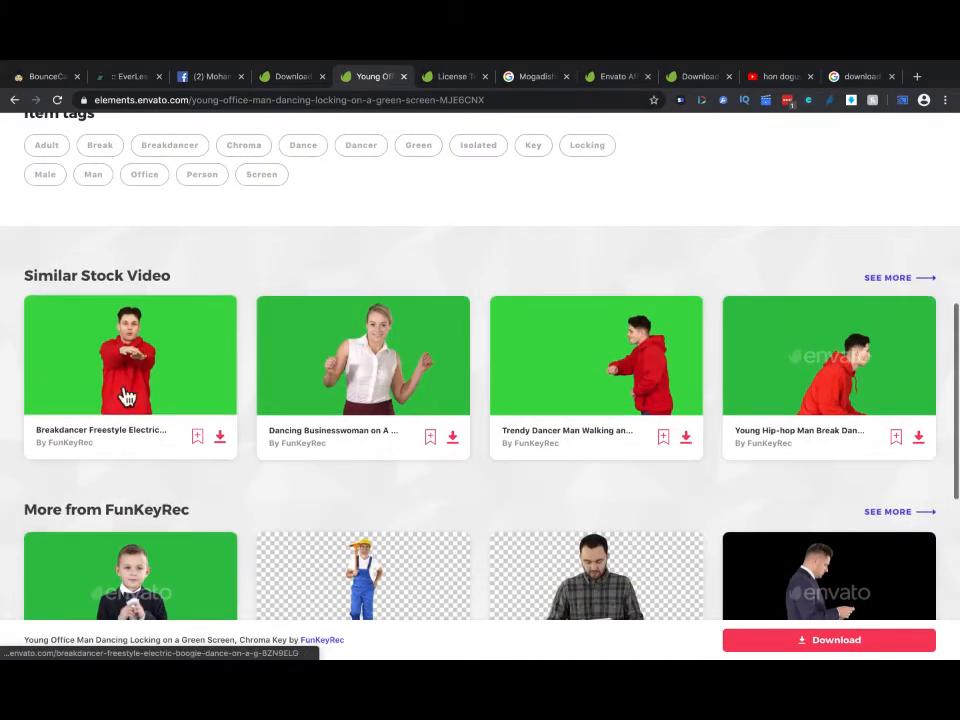
scroll(756, 441, "down", 6)
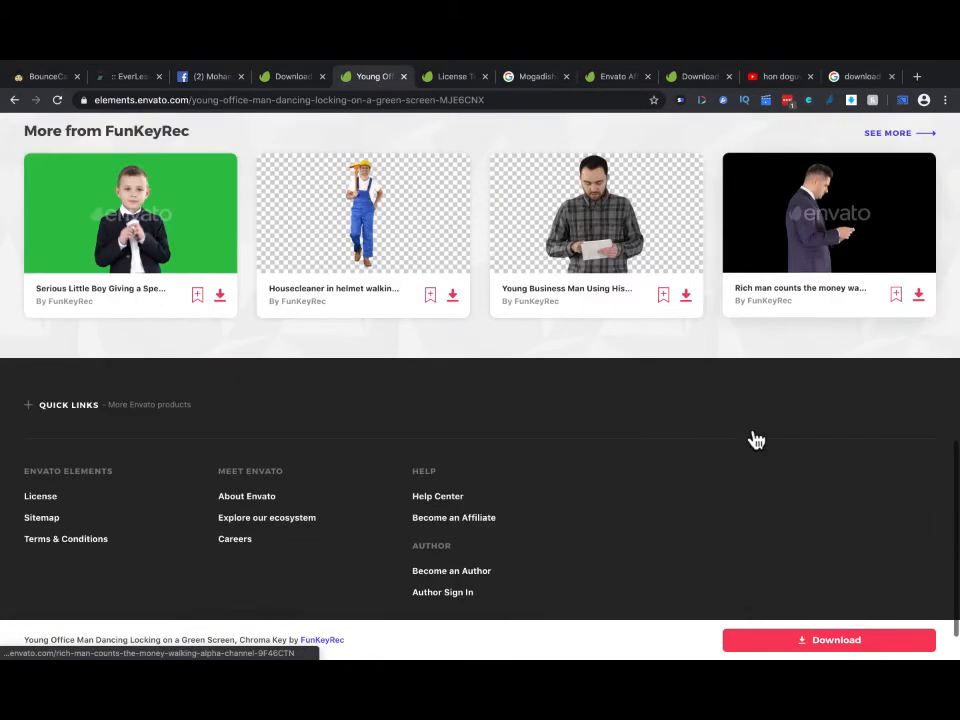
scroll(756, 441, "up", 6)
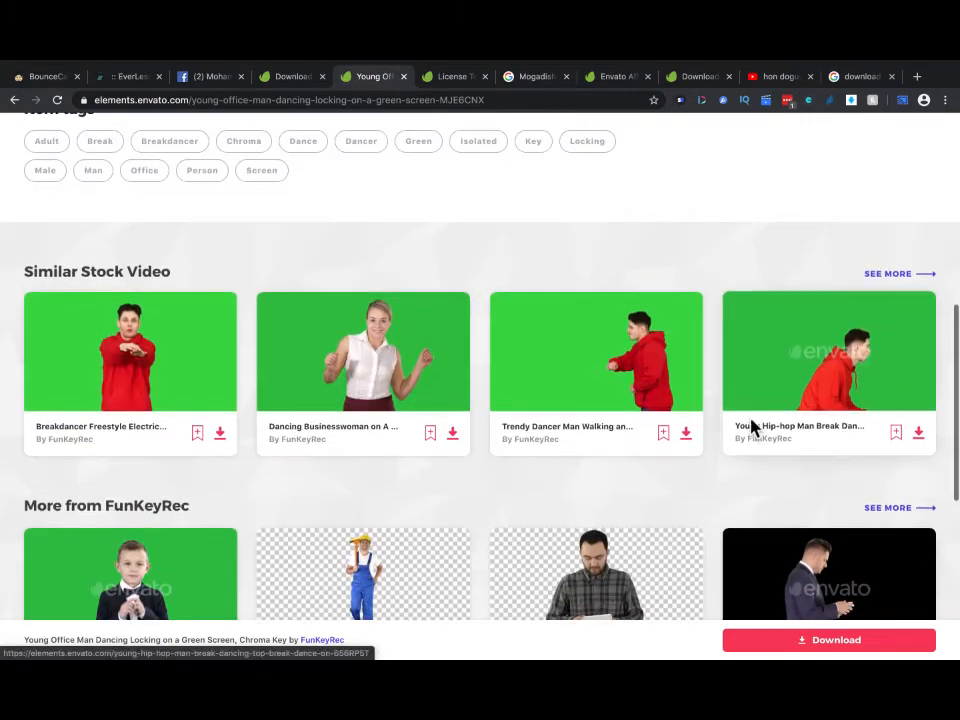
scroll(681, 279, "up", 1)
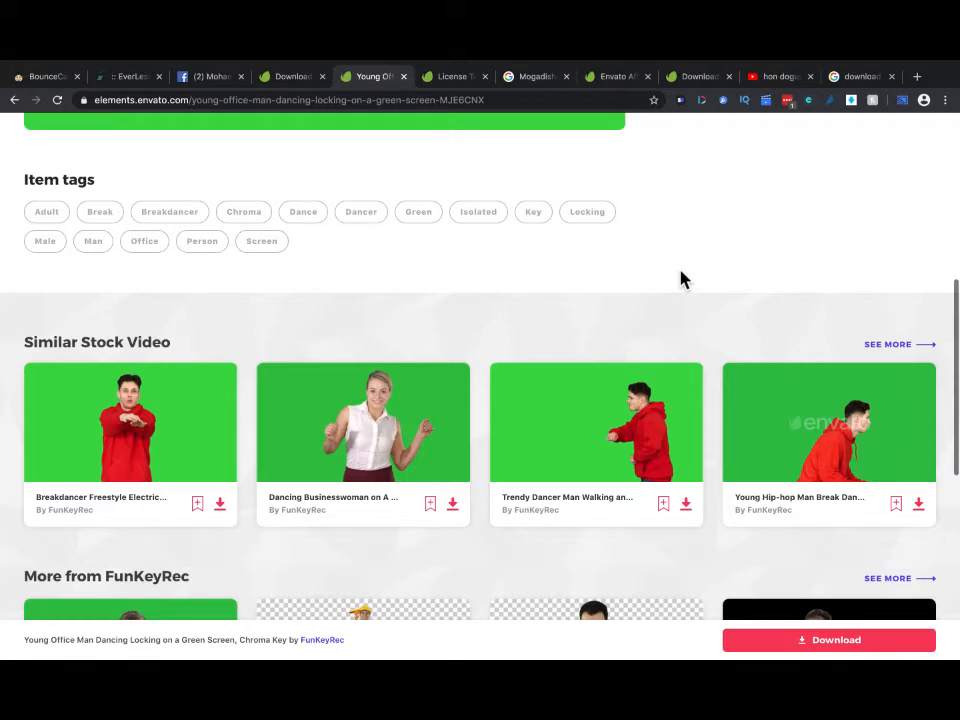
scroll(680, 280, "down", 4)
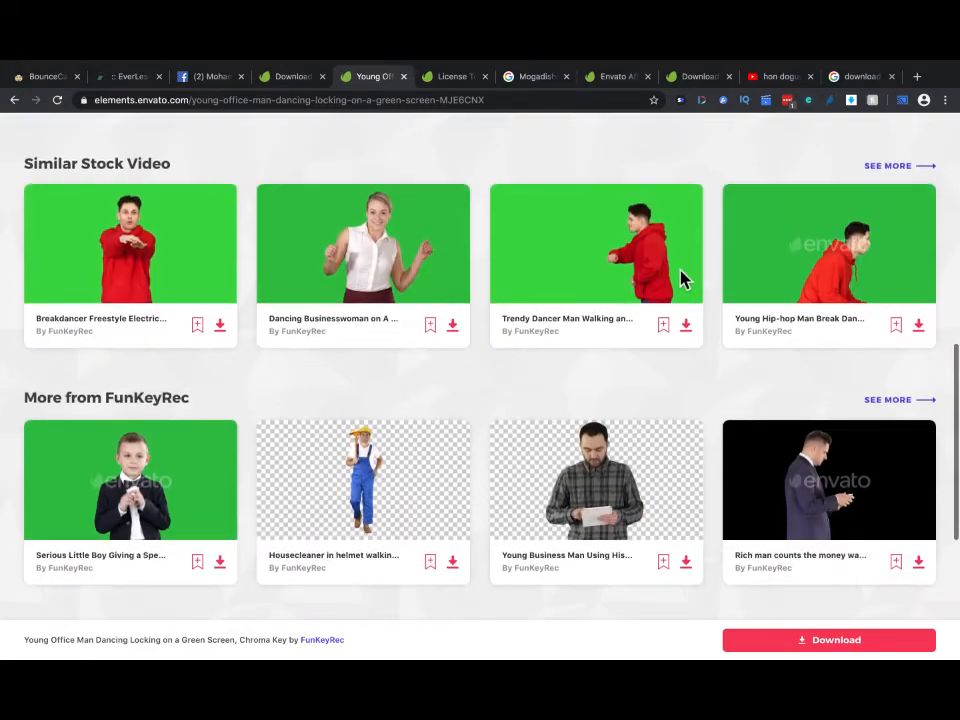
scroll(680, 280, "up", 8)
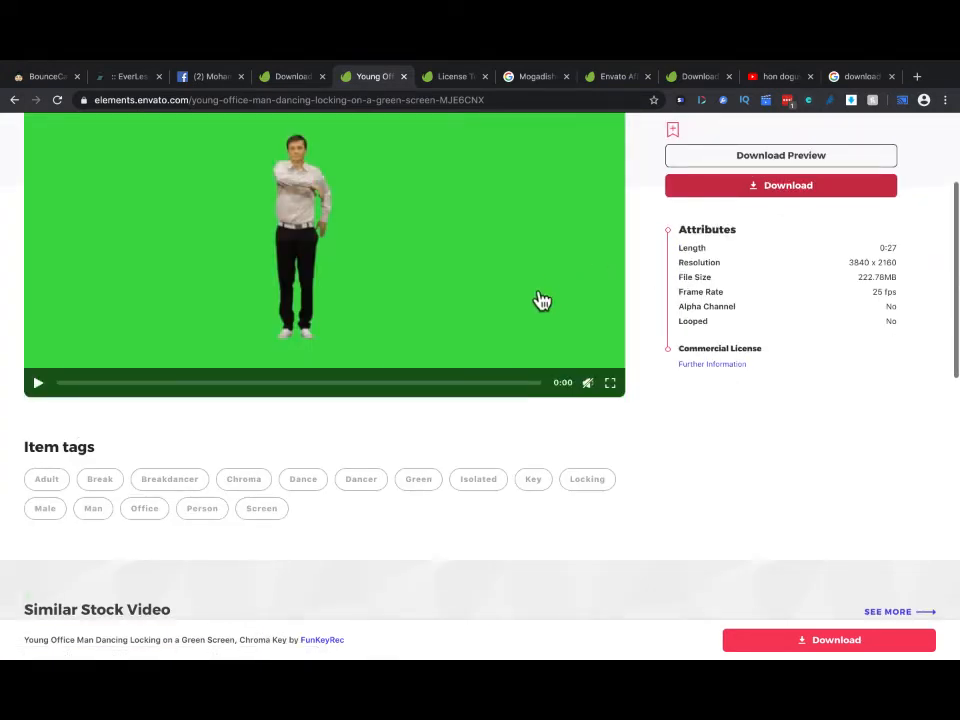
scroll(541, 343, "up", 2)
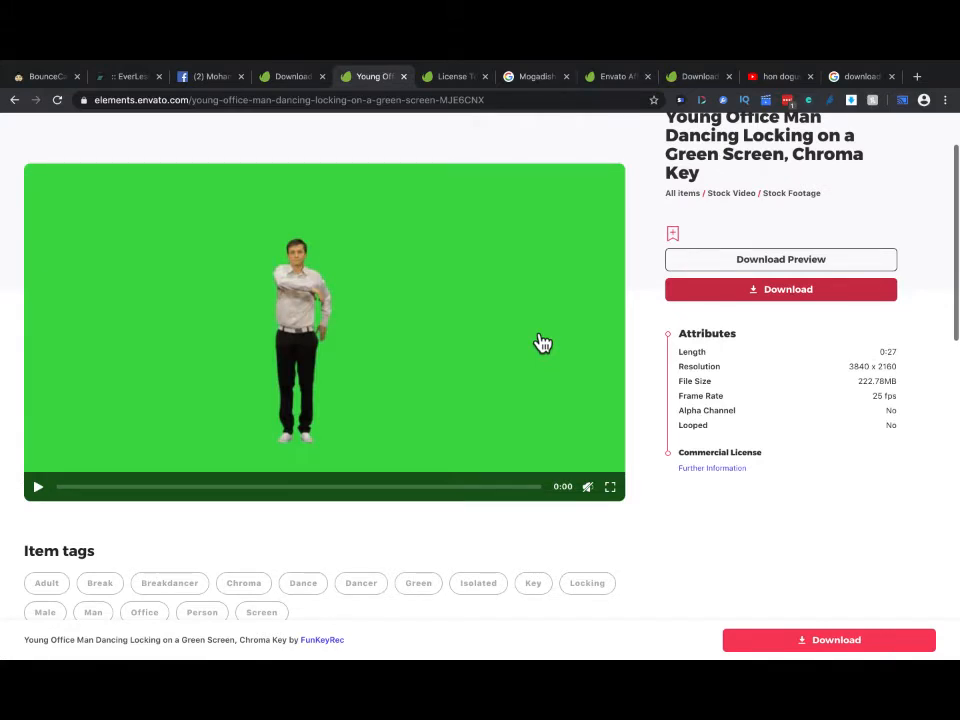
Look through the similar stock videos and the FunKeyRec clips further down the dancing man's page.
scroll(541, 343, "down", 5)
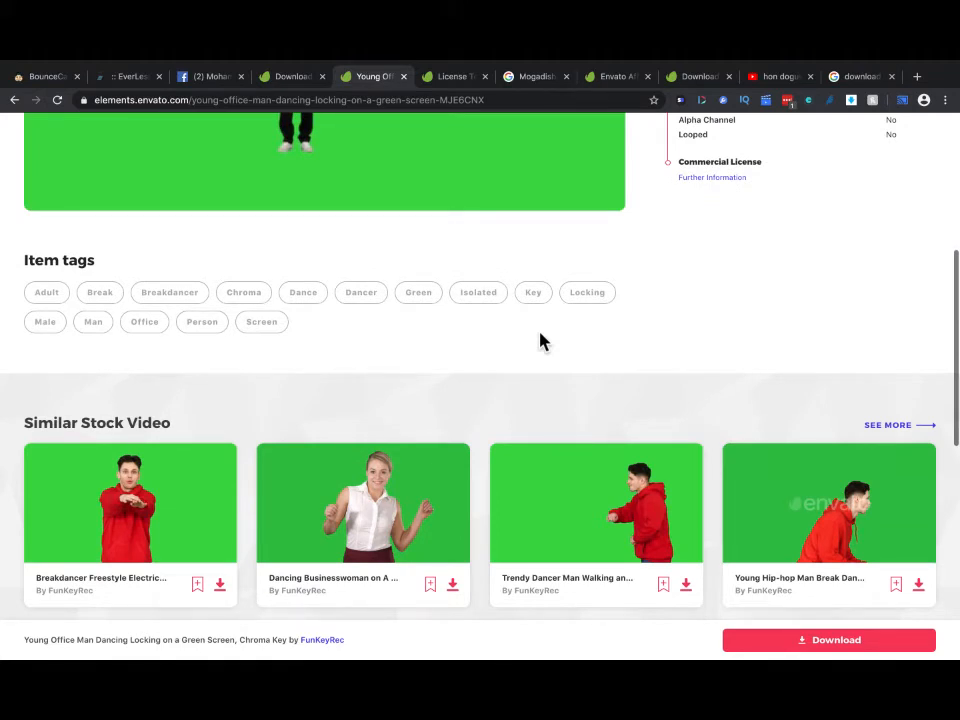
scroll(540, 342, "down", 3)
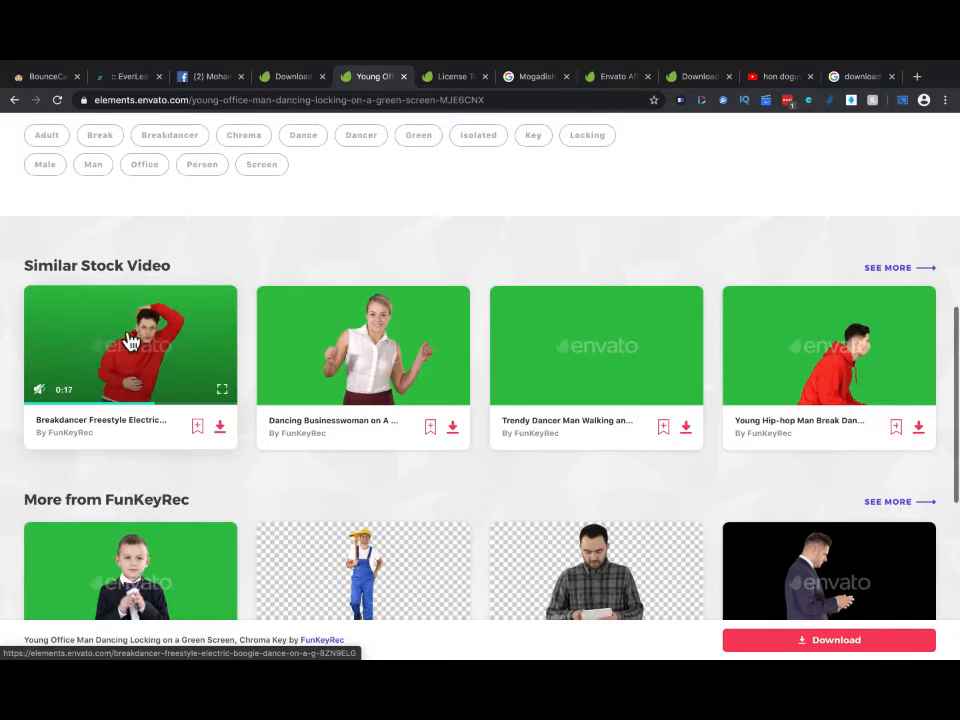
scroll(130, 342, "down", 2)
mouse_move(339, 456)
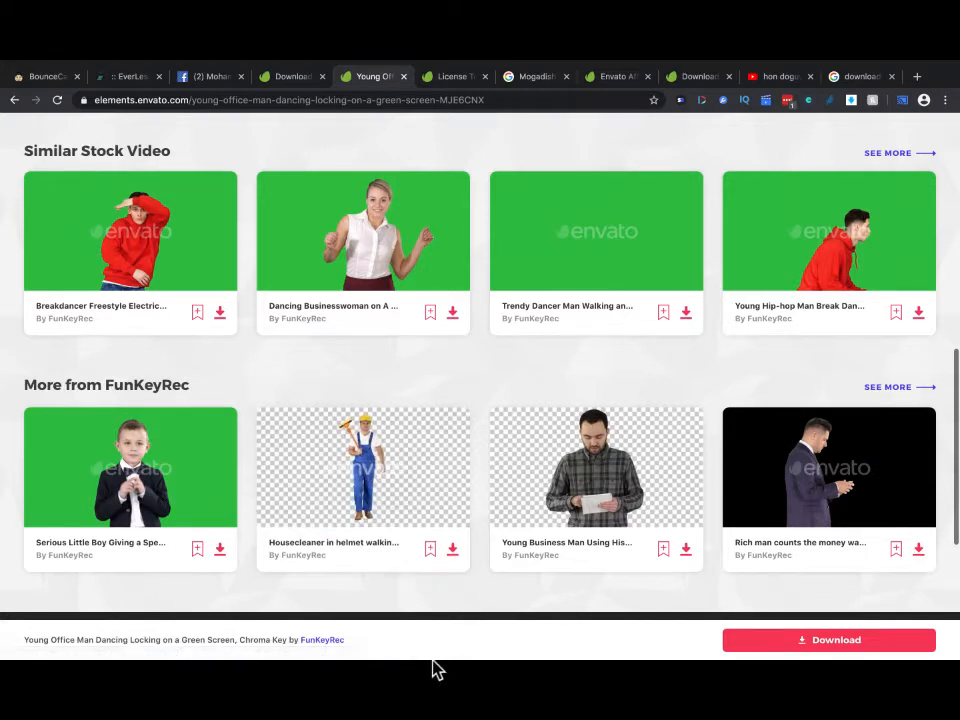
mouse_move(425, 668)
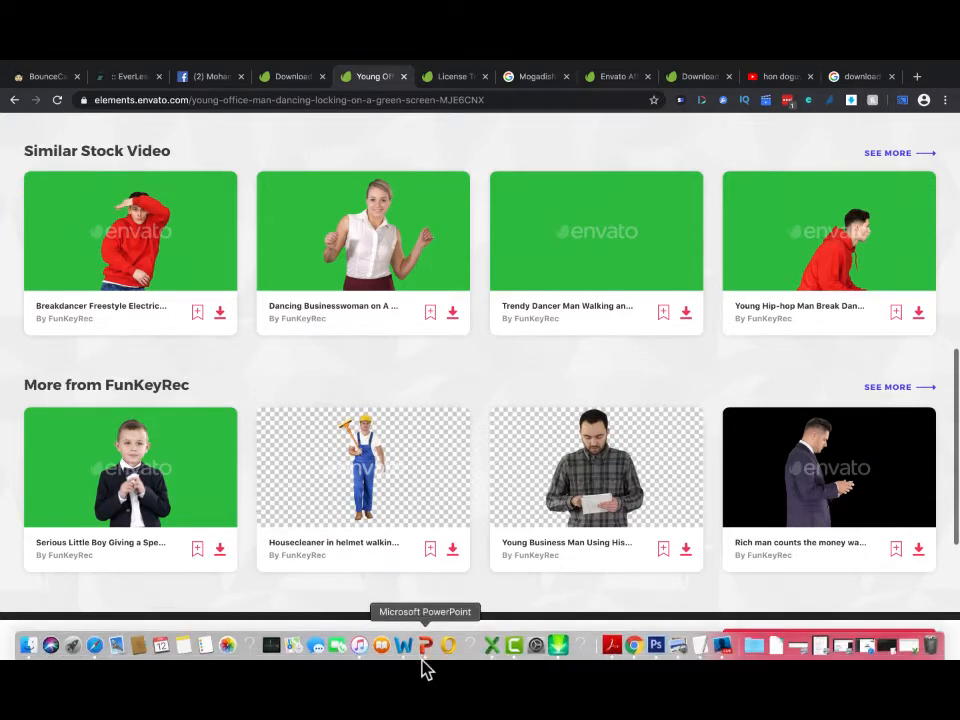
right_click(518, 657)
left_click(398, 533)
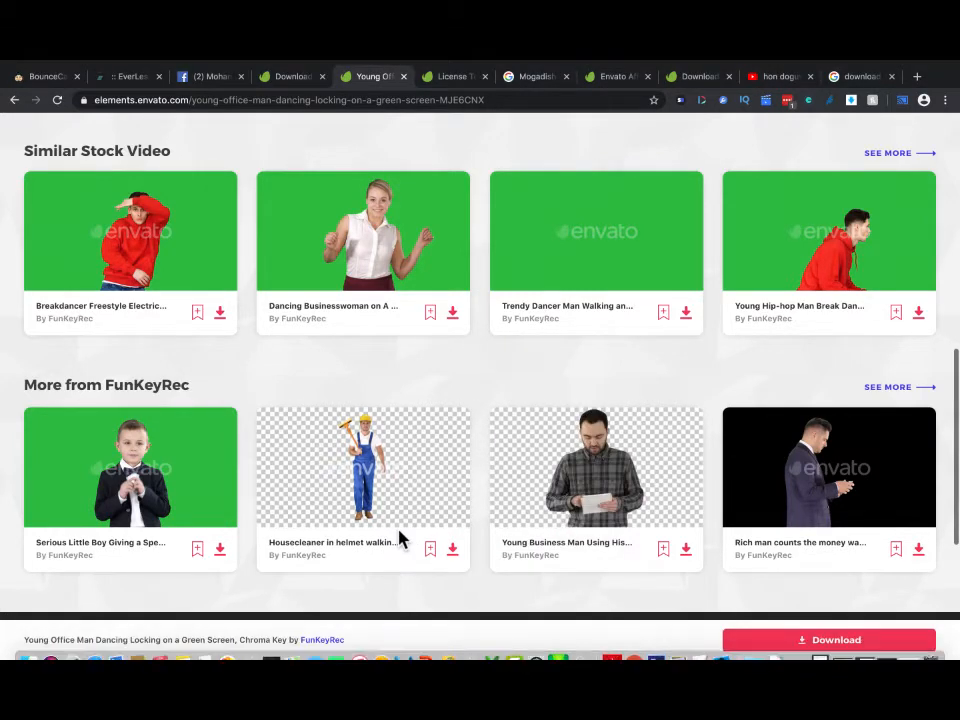
Review the dance music search results and the download options of the Young Office Man Dancing clip.
left_click(296, 78)
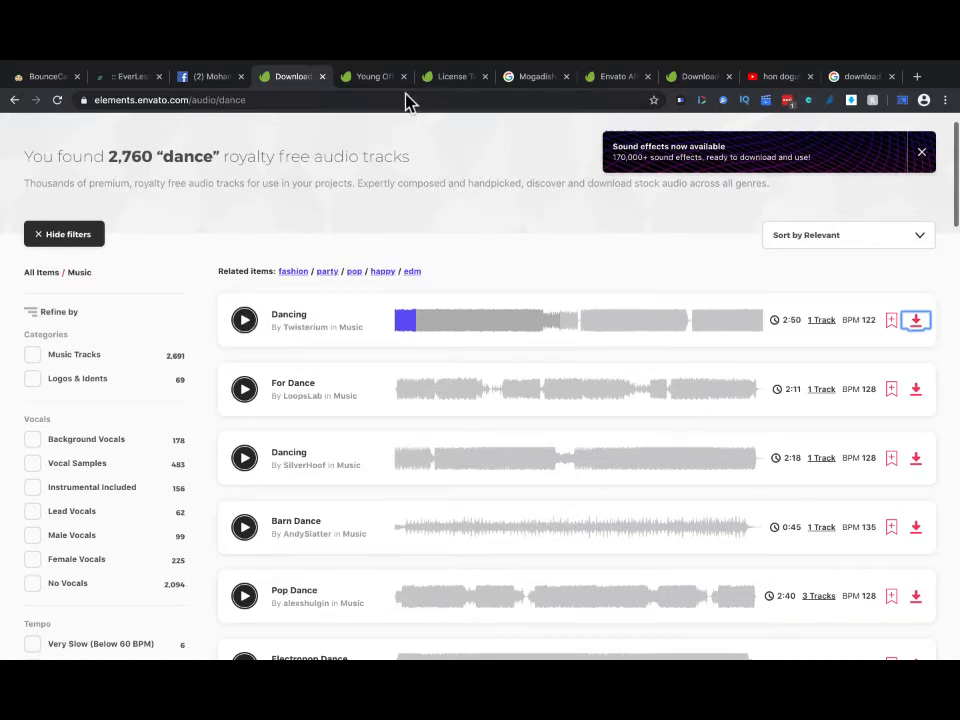
left_click(371, 79)
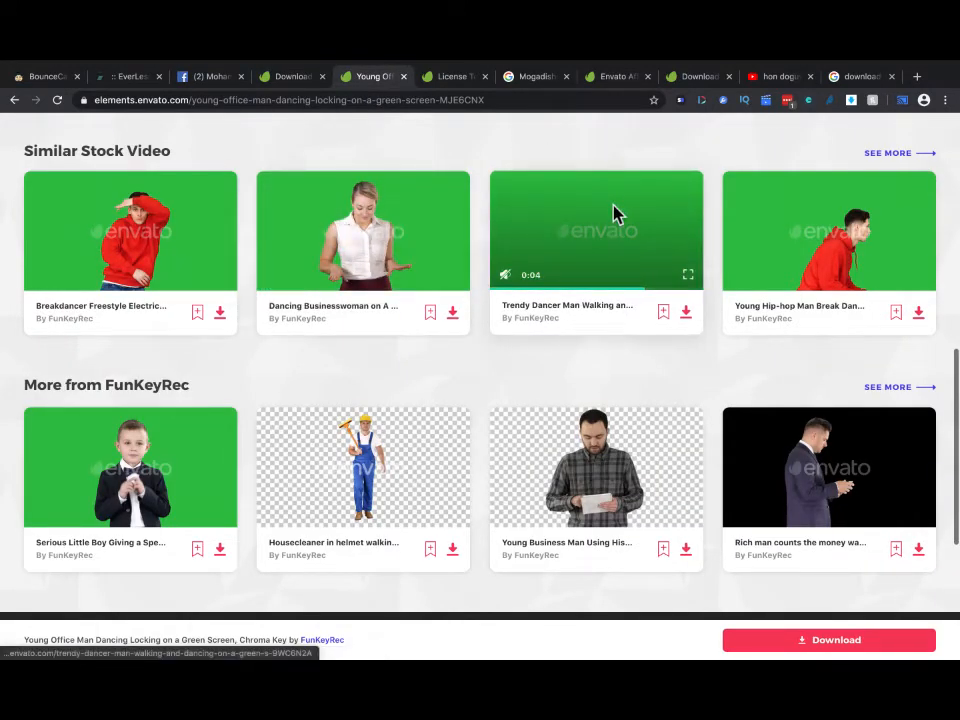
scroll(616, 214, "up", 3)
scroll(500, 268, "up", 10)
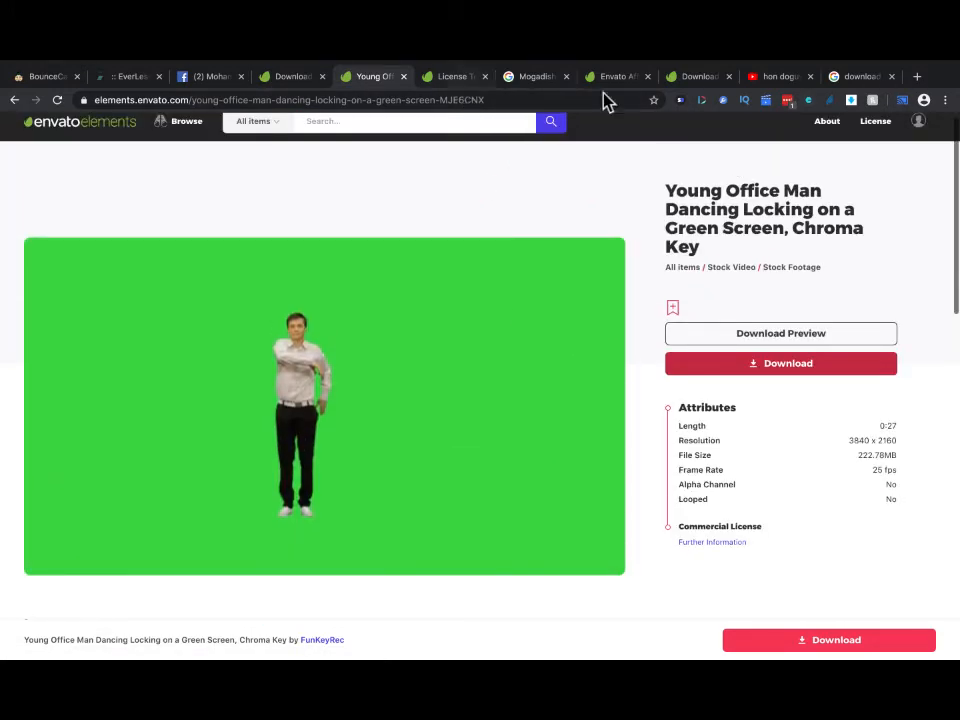
mouse_move(155, 320)
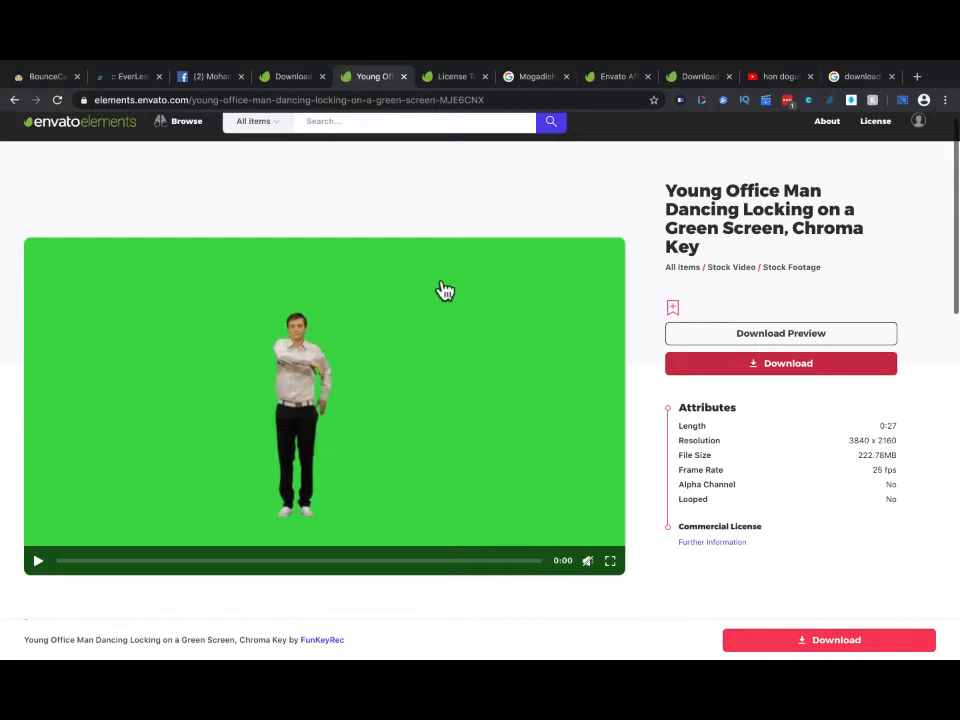
Look through the other open pages, including the Mogadishu's Got Talent image results, and return to the dancing man's clip page.
left_click(849, 84)
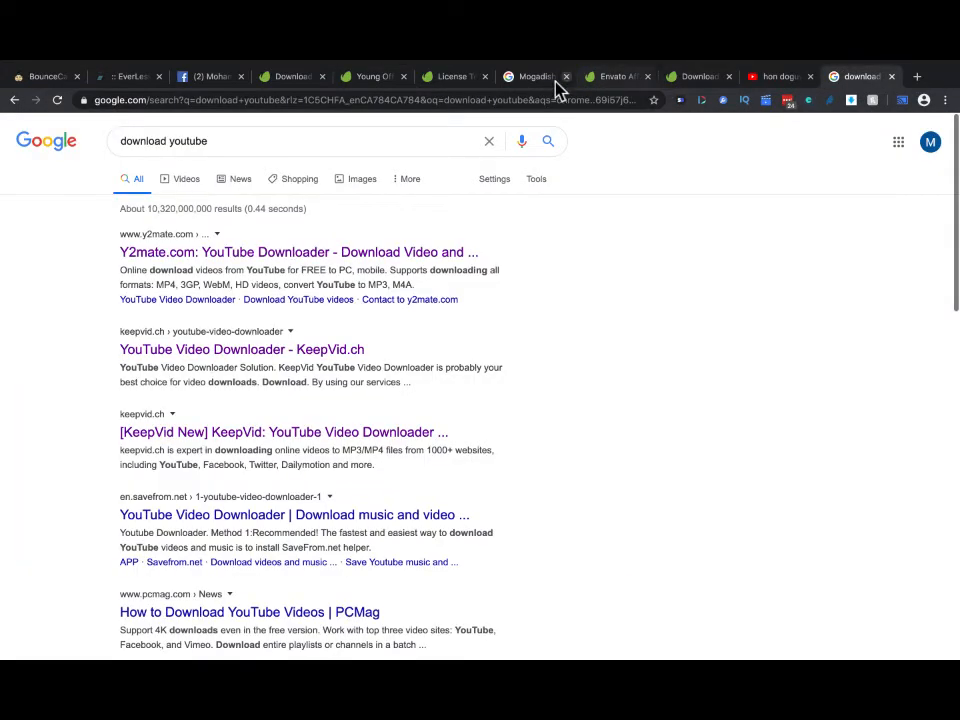
left_click(698, 80)
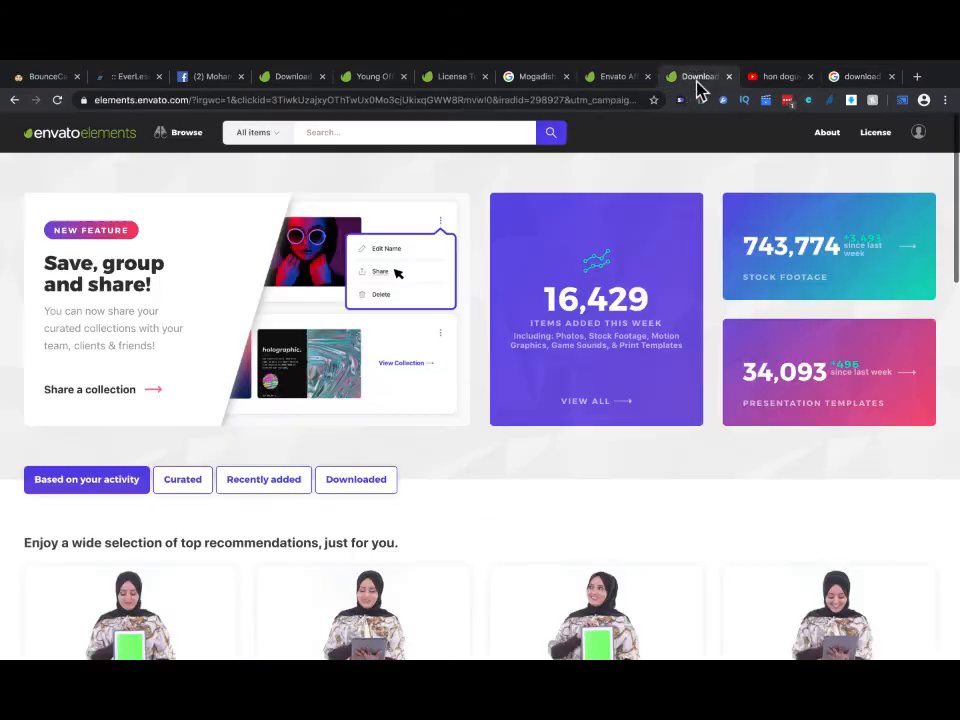
left_click(529, 86)
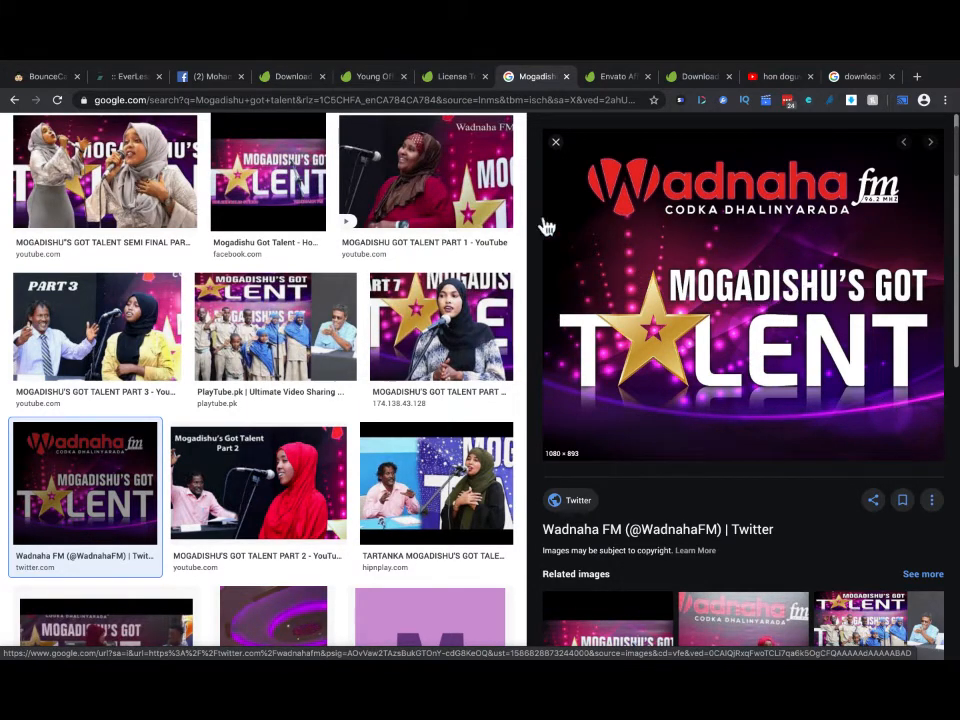
left_click(445, 88)
left_click(385, 80)
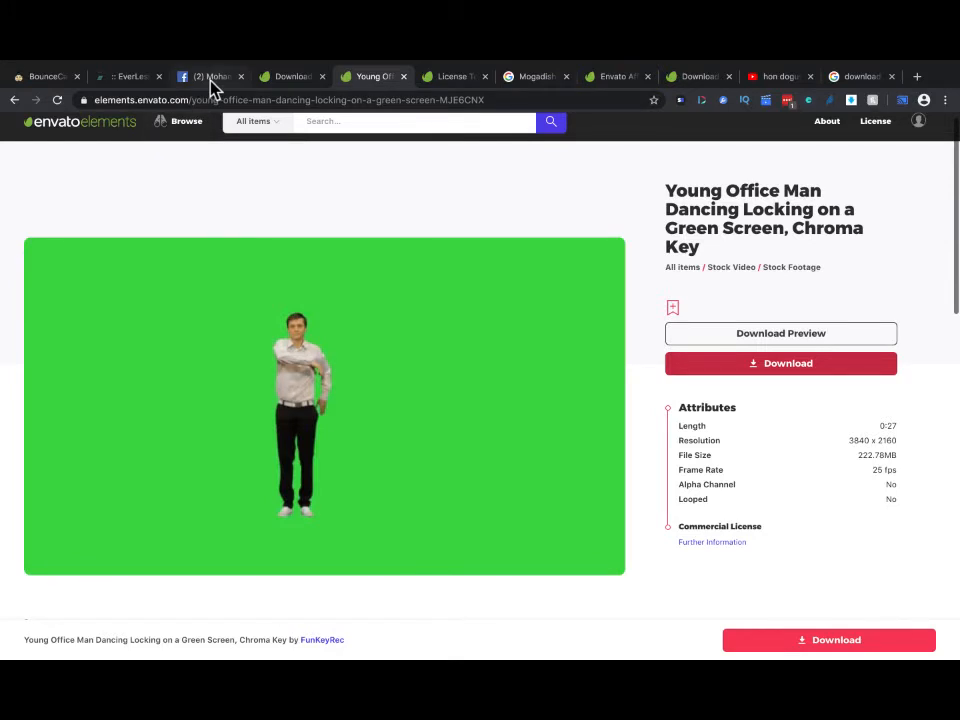
Switch to Camtasia and import young-office-man-dancing-locking-on-a-green-screen-MJE6CNX.mov from the Downloads folder.
mouse_move(564, 664)
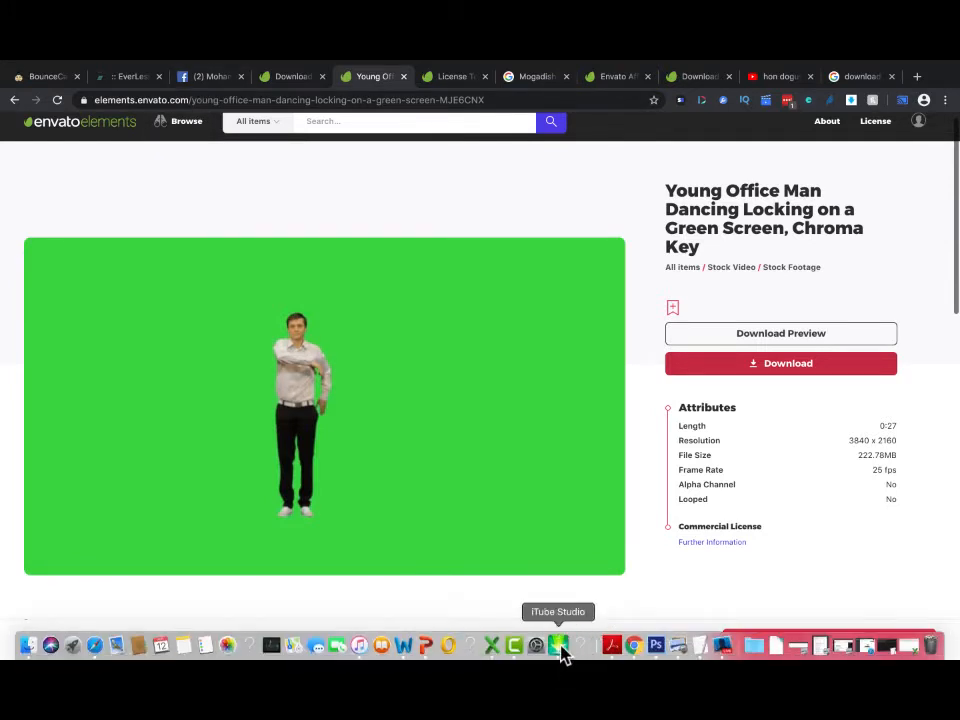
left_click(510, 647)
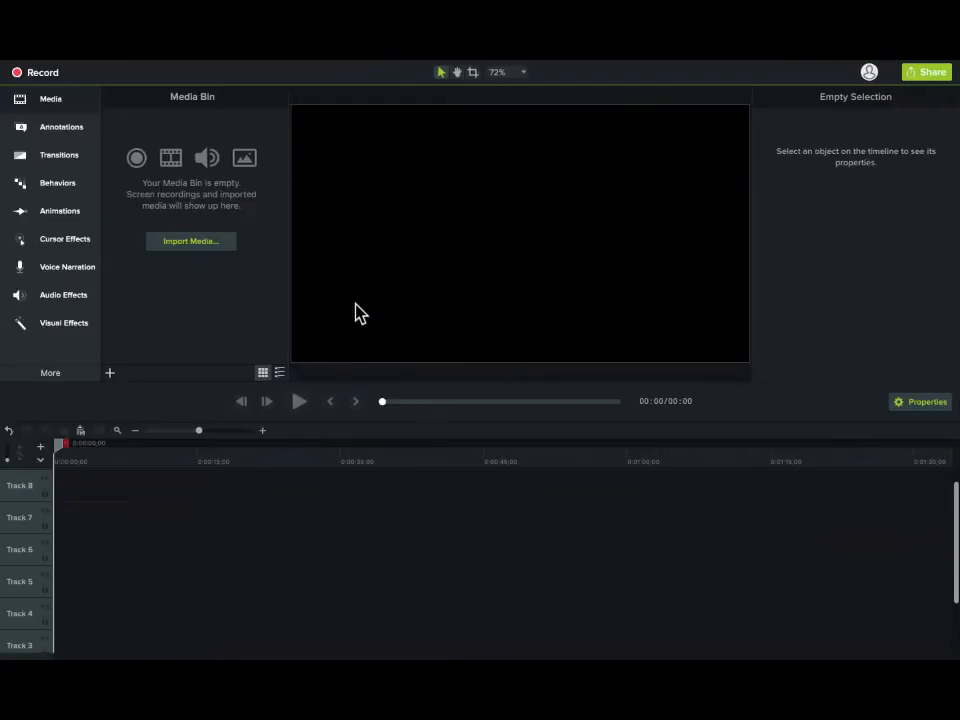
left_click(182, 250)
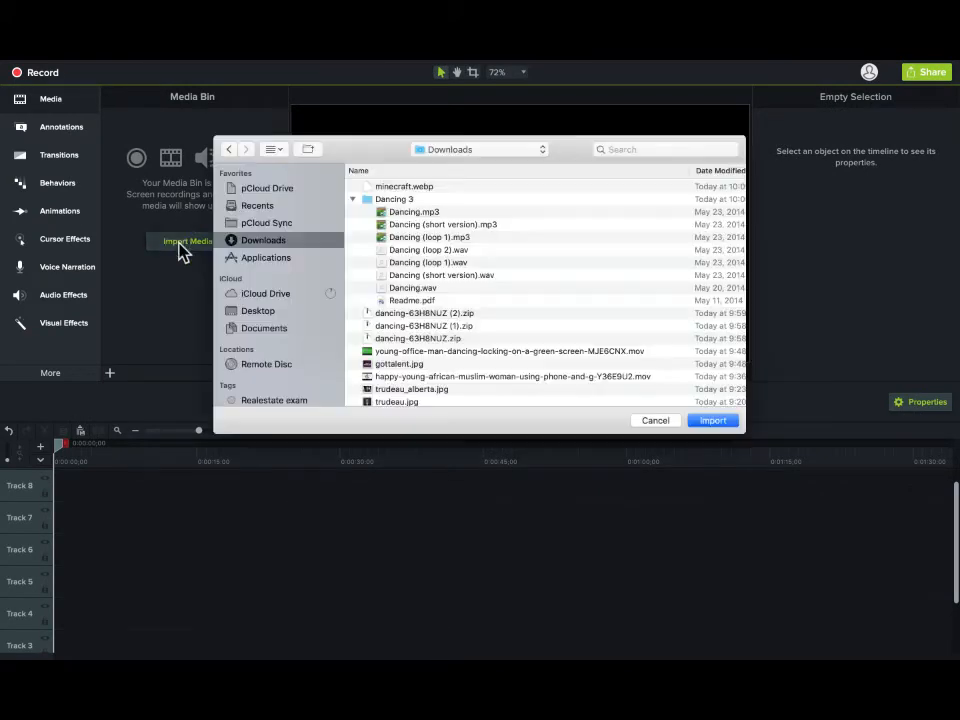
left_click(471, 352)
left_click(717, 420)
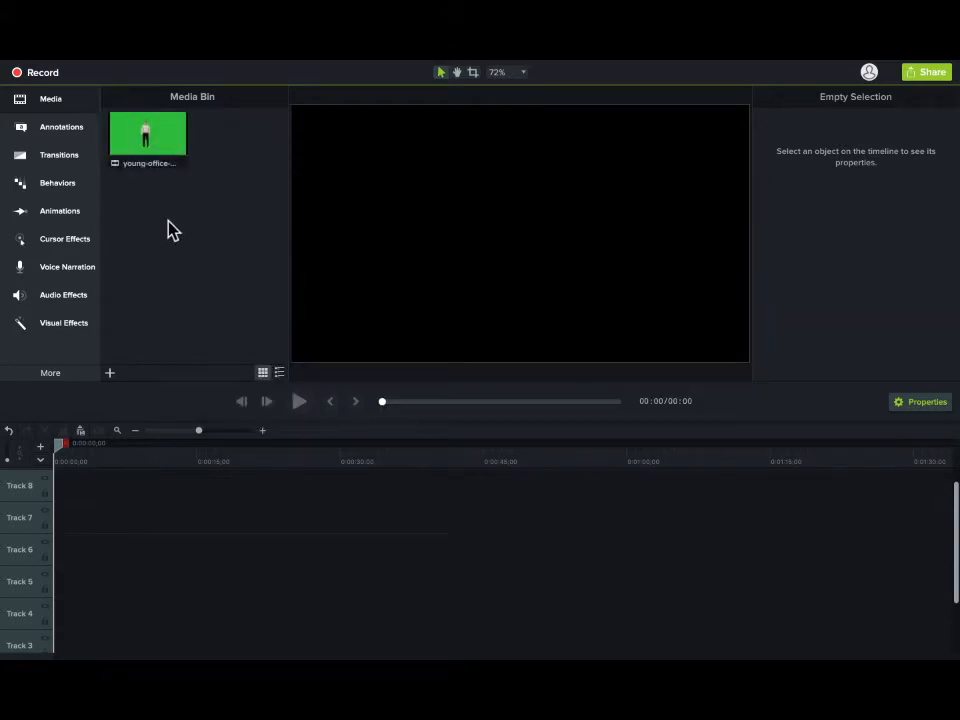
Import the background image gottalent.jpg from the Downloads folder into the project media.
right_click(168, 223)
left_click(192, 226)
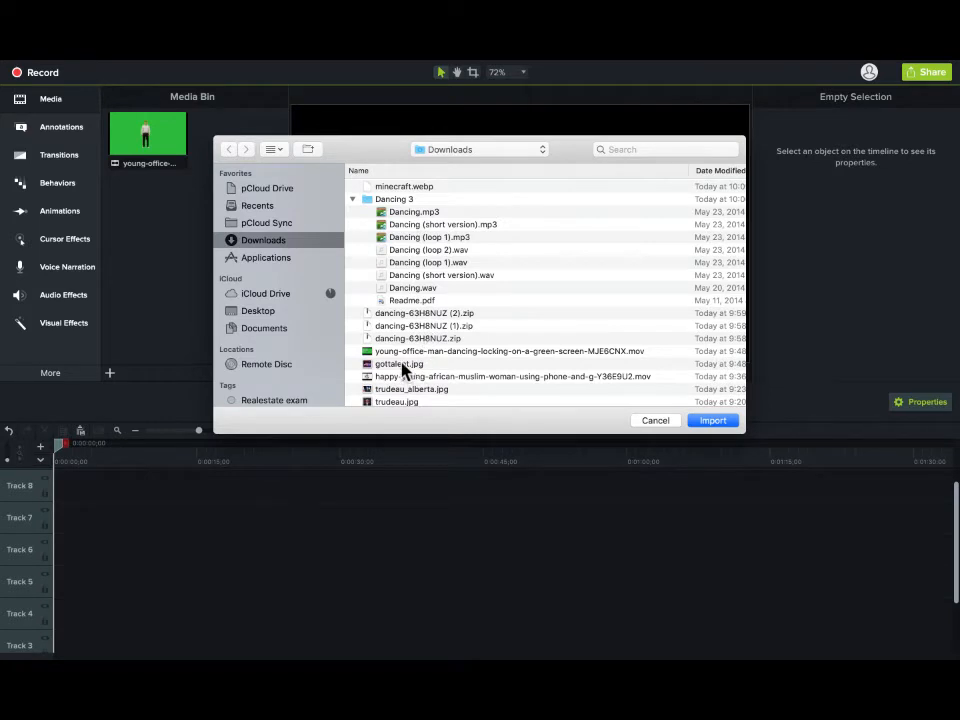
left_click(404, 366)
left_click(712, 421)
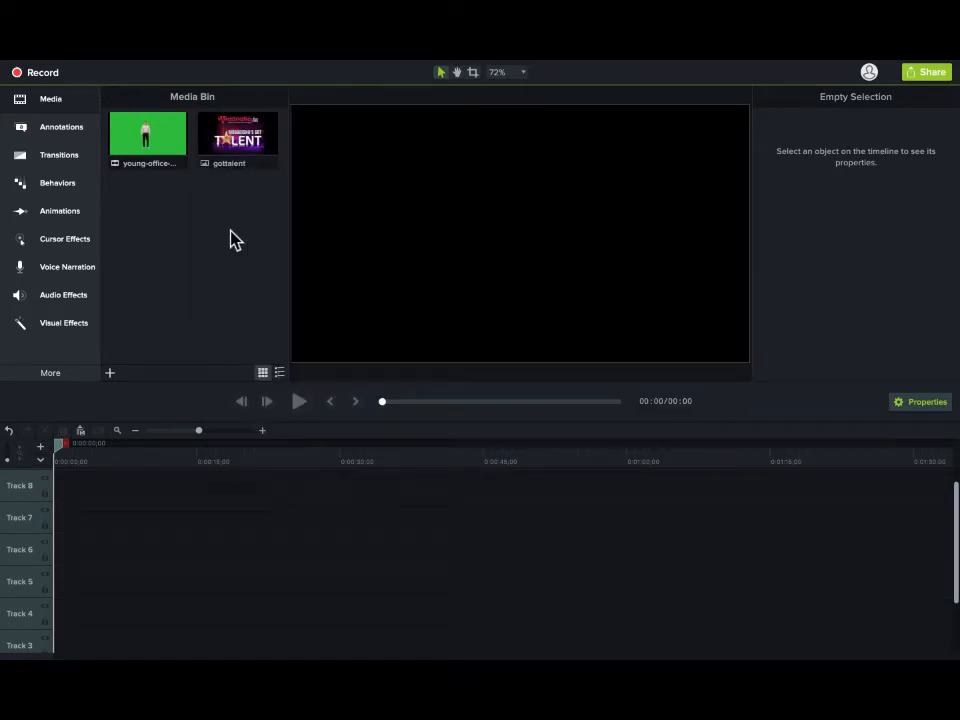
Import the music file Dancing (loop 1).mp3 from the Dancing 3 folder into the project media.
right_click(174, 230)
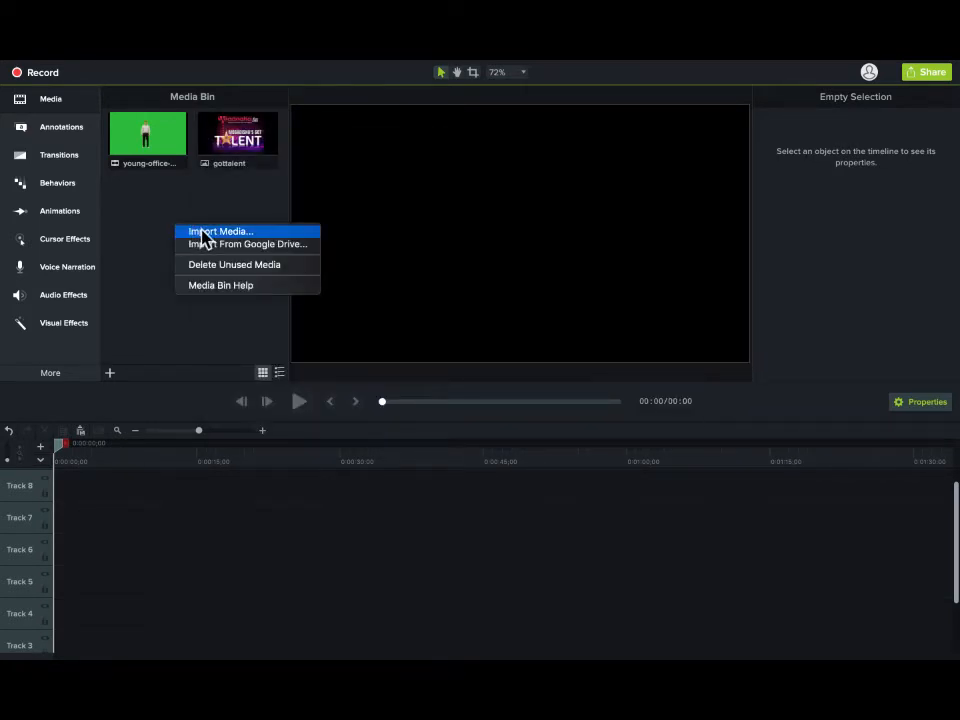
left_click(205, 233)
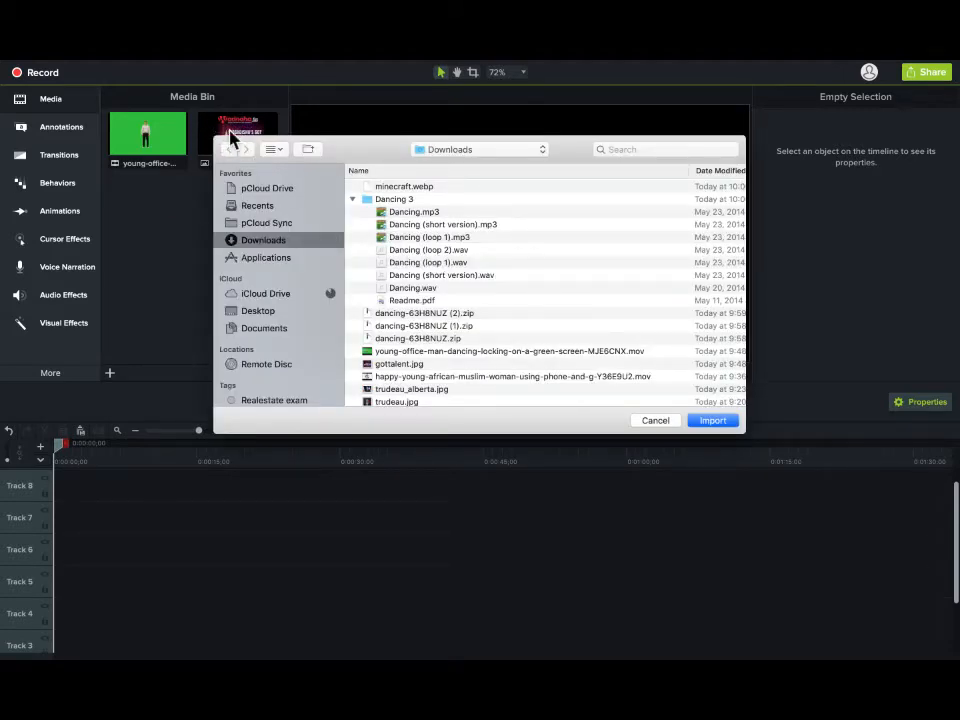
left_click(468, 238)
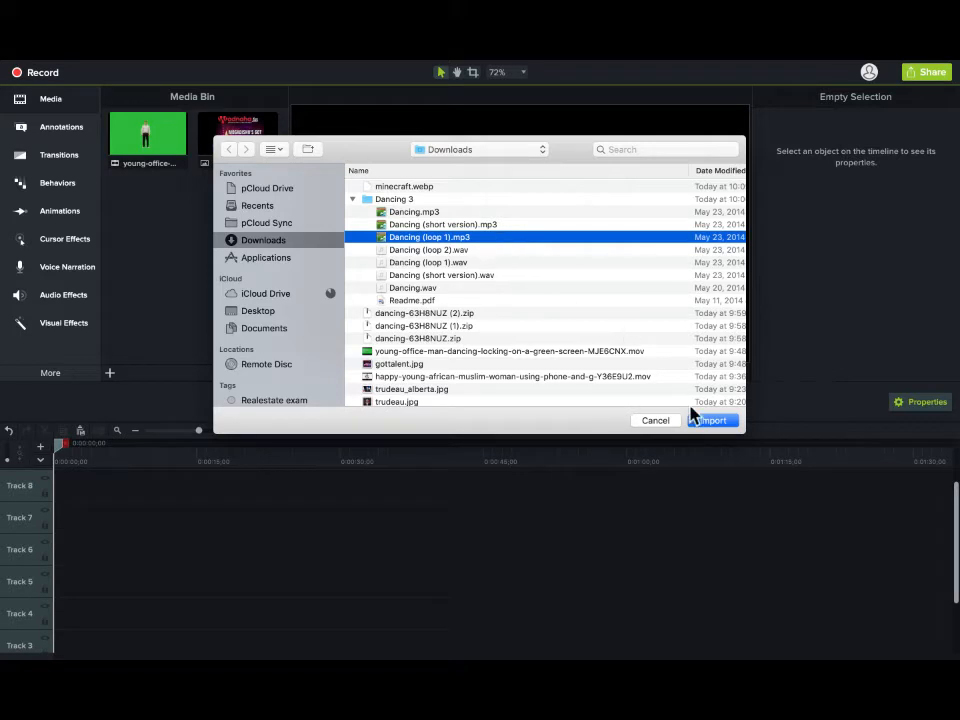
left_click(726, 421)
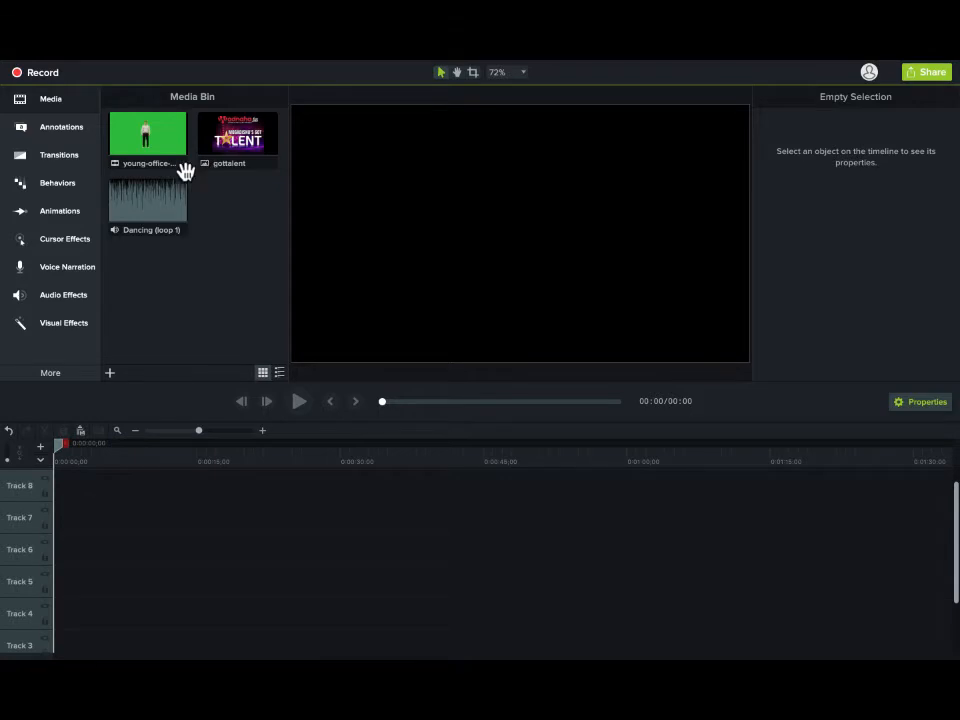
Place the young office man clip at the start of Track 7 and play it with the system volume raised.
left_click_drag(141, 137, 36, 531)
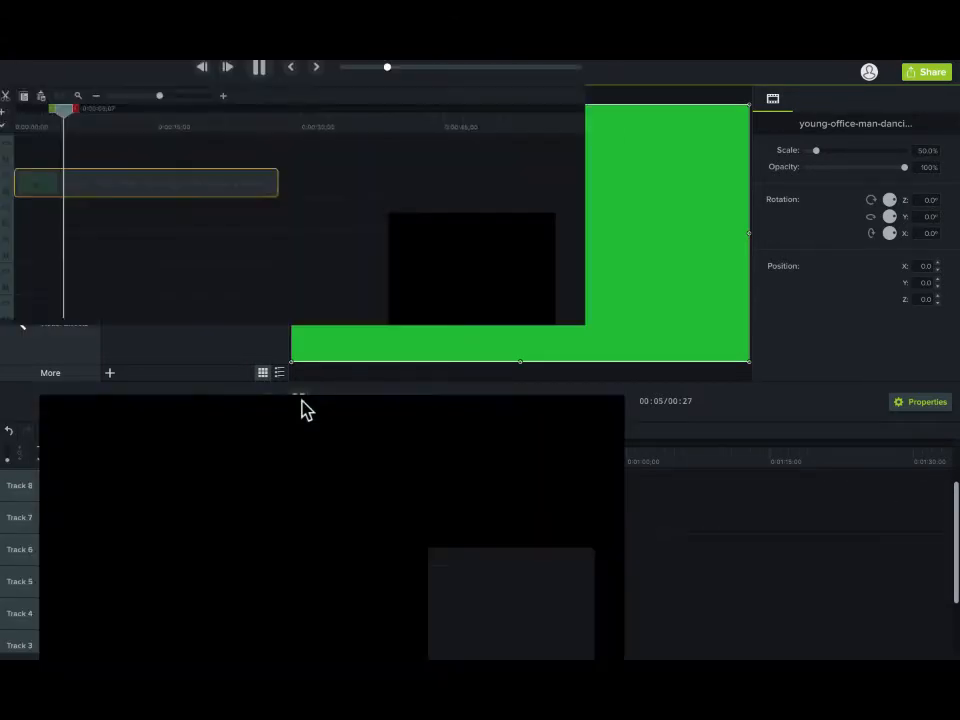
key("XF86AudioRaiseVolume")
key("XF86AudioRaiseVolume")
key("XF86AudioRaiseVolume")
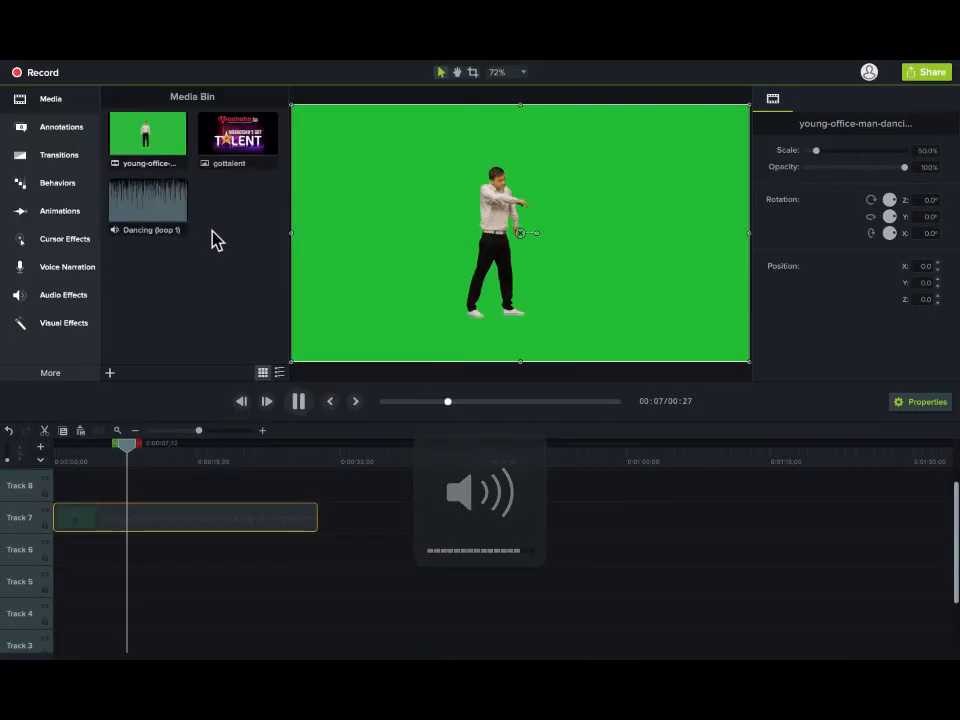
Place the Dancing (loop 1) audio at the start of Track 6 and trim it to the end of the dancing clip.
left_click_drag(168, 210, 54, 540)
left_click_drag(348, 549, 317, 540)
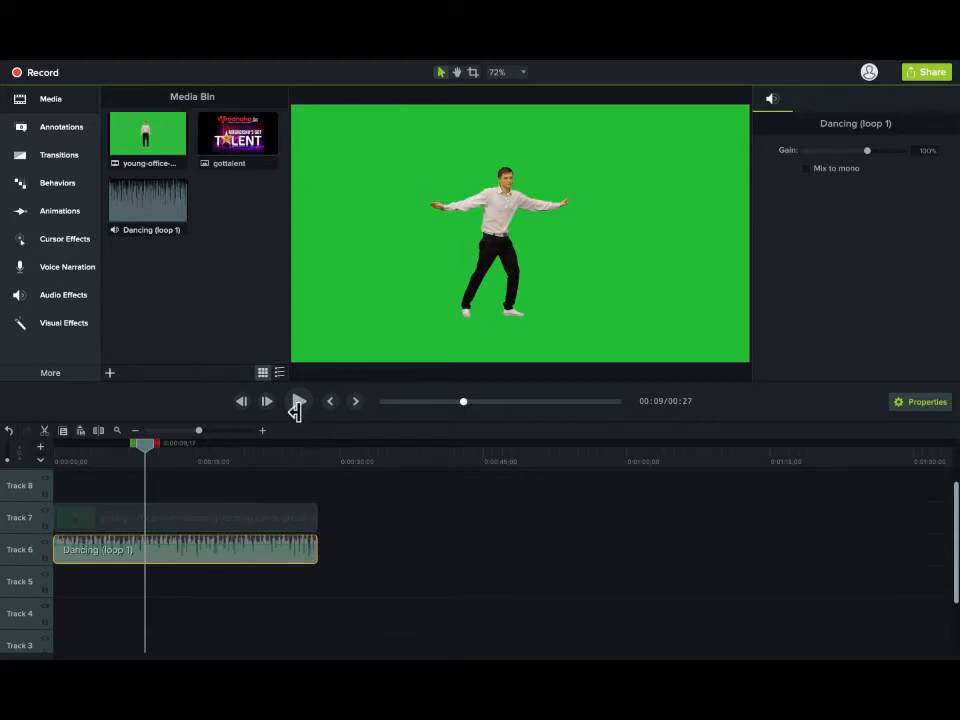
Preview the dancing clip with its music from the beginning, lowering the system volume, and stop after a few seconds.
left_click_drag(143, 438, 56, 456)
left_click(301, 403)
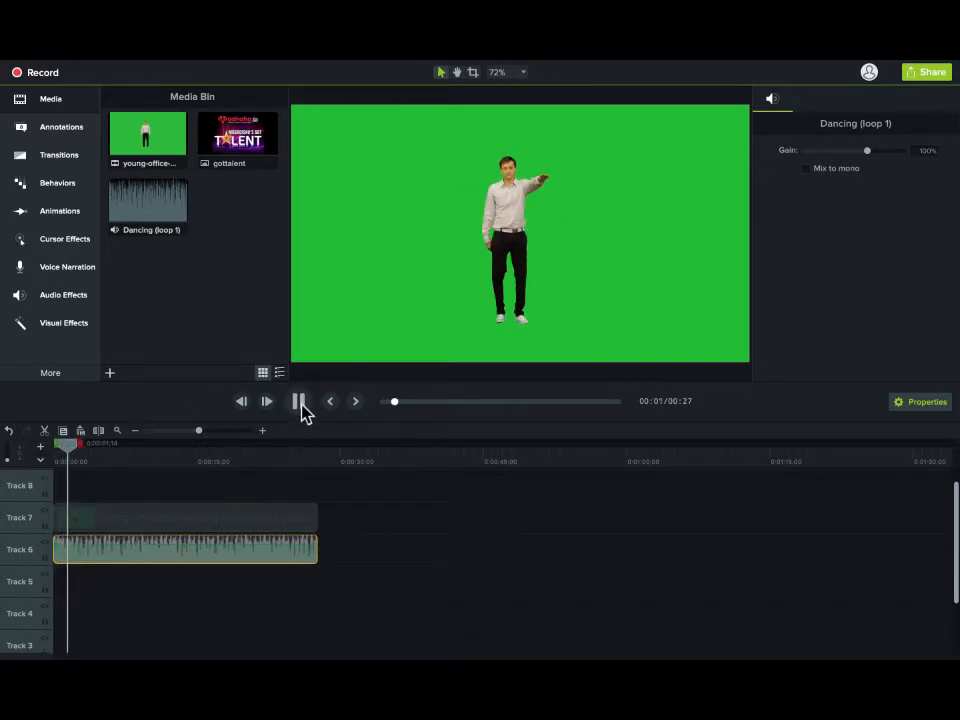
key("XF86AudioLowerVolume")
key("XF86AudioLowerVolume")
key("XF86AudioLowerVolume")
key("XF86AudioLowerVolume")
key("XF86AudioLowerVolume")
key("XF86AudioLowerVolume")
key("XF86AudioLowerVolume")
key("XF86AudioLowerVolume")
key("XF86AudioLowerVolume")
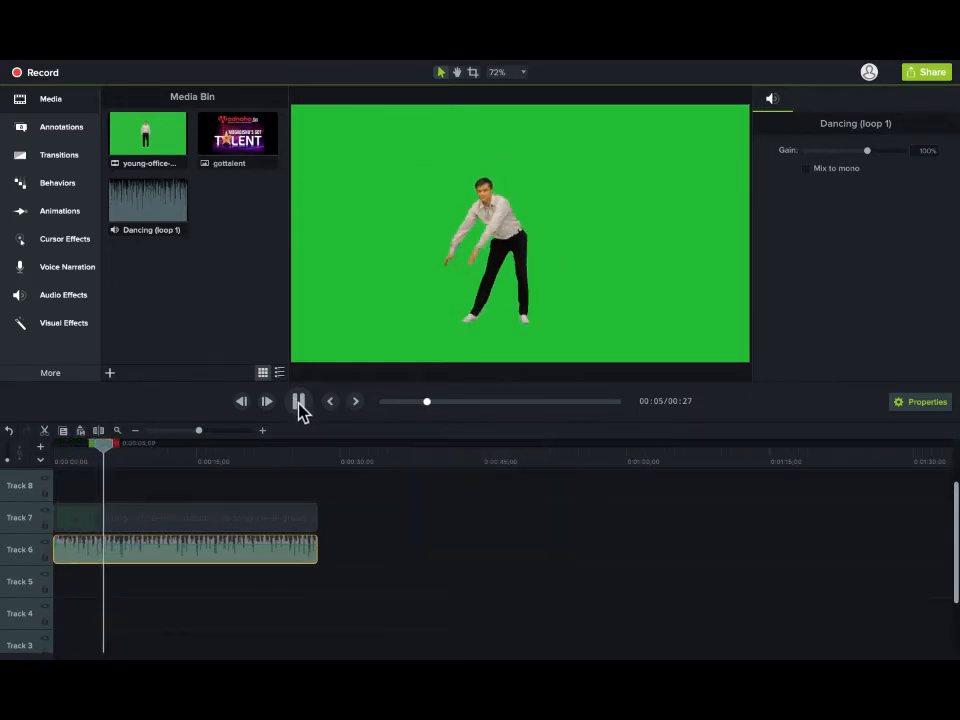
left_click(301, 410)
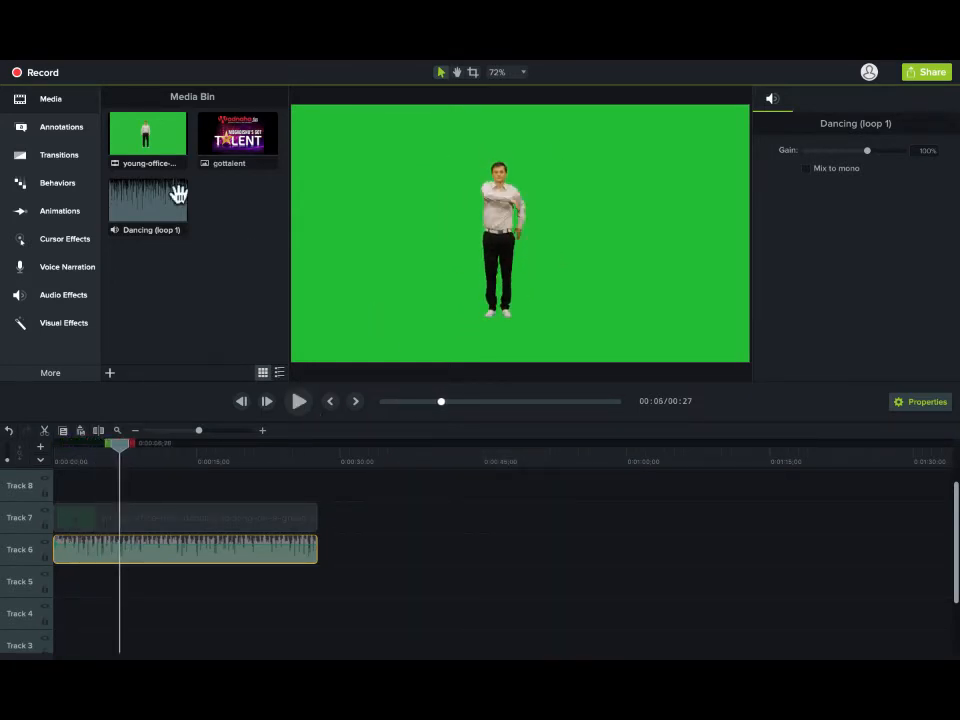
Place the gottalent image at the start of Track 8 and extend it to the end of the dancing clip.
left_click_drag(237, 137, 60, 497)
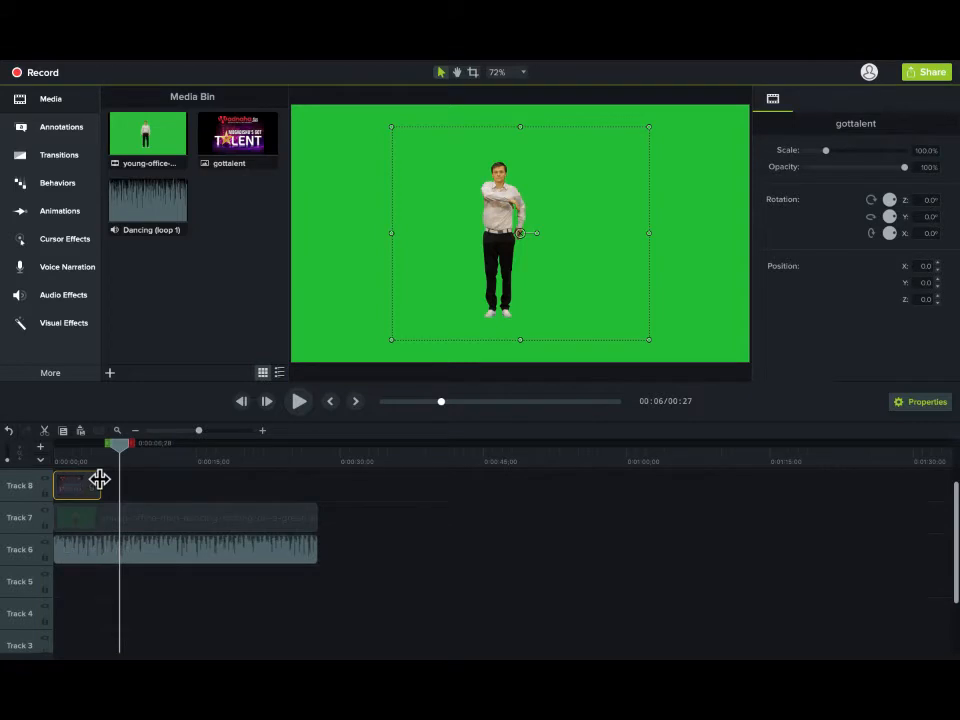
left_click_drag(101, 486, 318, 493)
left_click(379, 482)
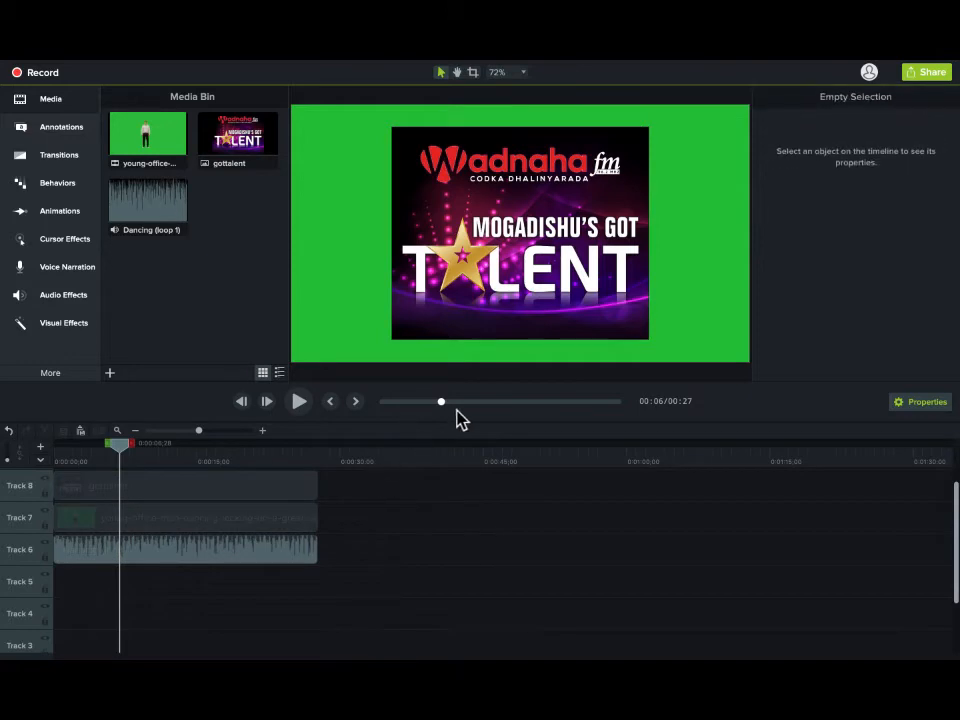
Play the project briefly from the beginning to check how the gottalent image covers the dancing man.
left_click_drag(441, 404, 368, 407)
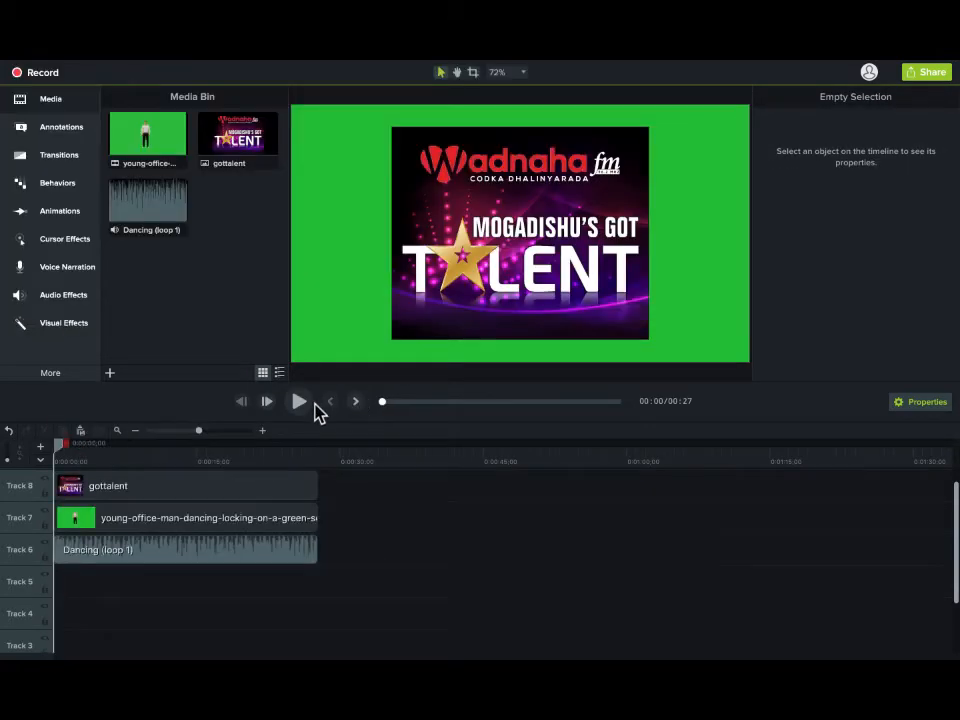
left_click(303, 401)
left_click(303, 401)
Move the gottalent image below the other media to Track 5 and back to Track 8 to compare the stacking order.
left_click_drag(180, 480, 175, 571)
left_click(388, 538)
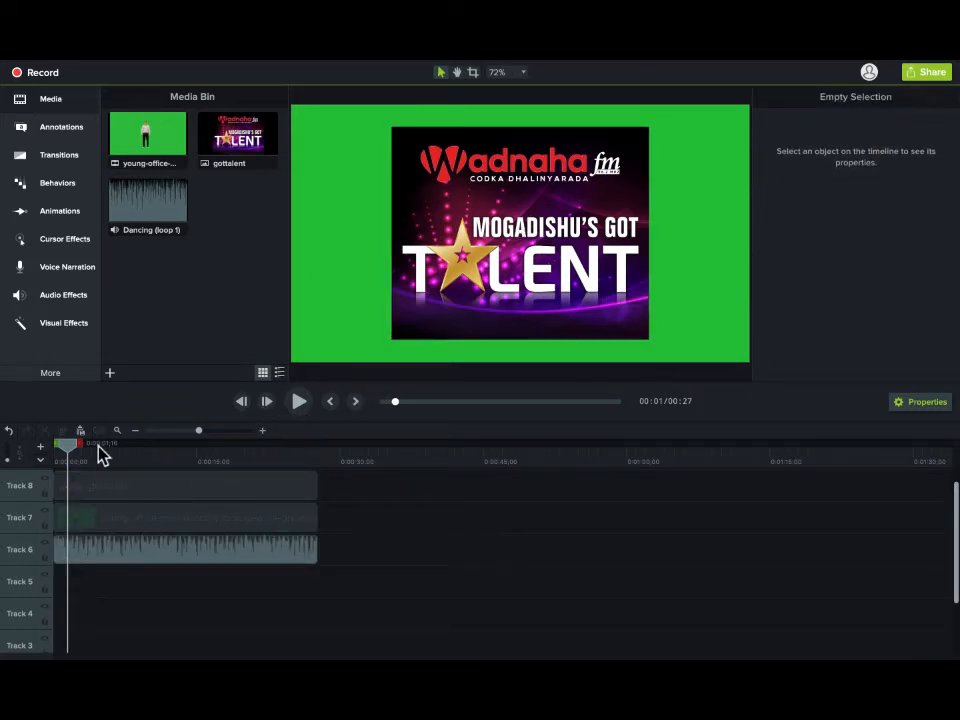
left_click_drag(71, 446, 54, 447)
left_click_drag(120, 486, 112, 583)
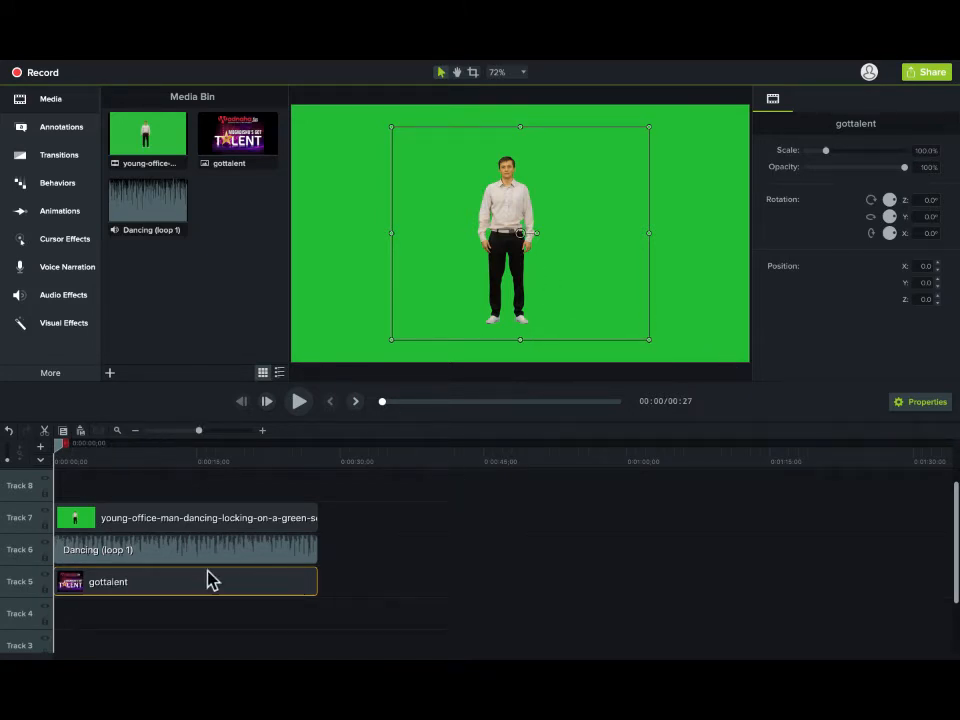
left_click_drag(150, 586, 150, 488)
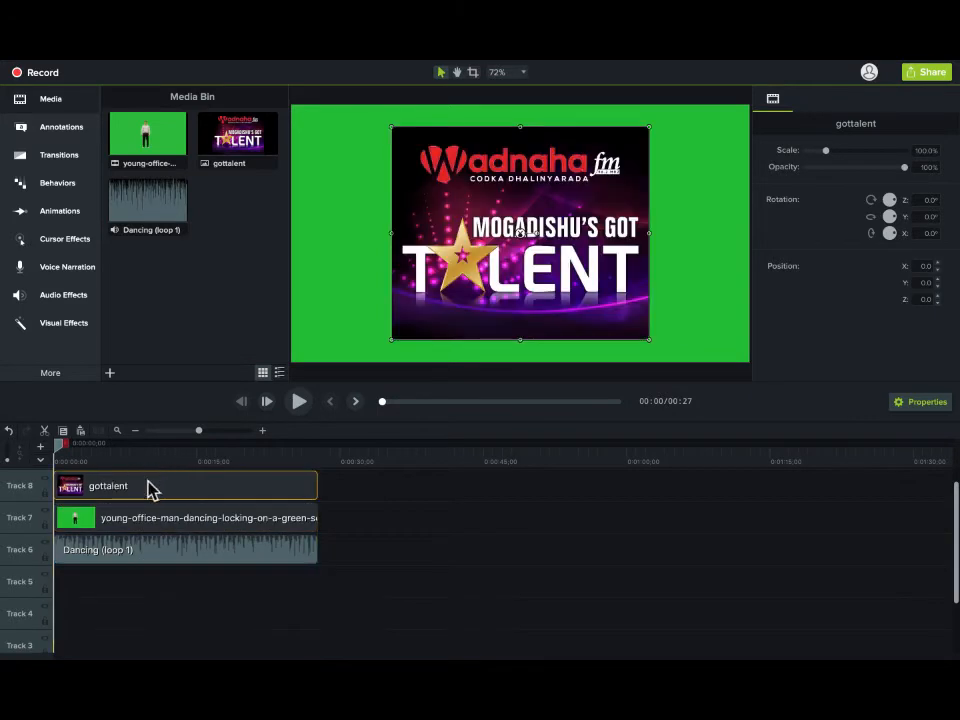
Enlarge the gottalent image to about 185.5% so it fills the canvas, and move it to Track 5 beneath the other media.
left_click_drag(649, 339, 722, 372)
left_click_drag(643, 300, 621, 262)
left_click_drag(697, 339, 744, 377)
left_click_drag(648, 340, 598, 291)
left_click_drag(688, 328, 727, 372)
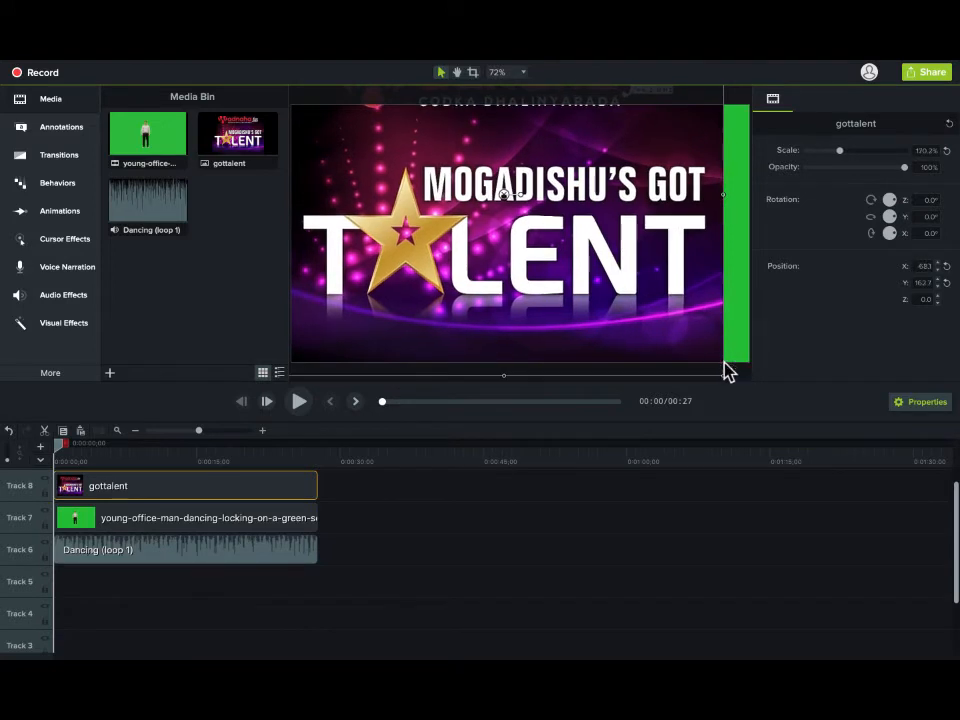
mouse_move(673, 328)
left_mouse_down()
mouse_move(692, 326)
mouse_move(662, 308)
left_mouse_up()
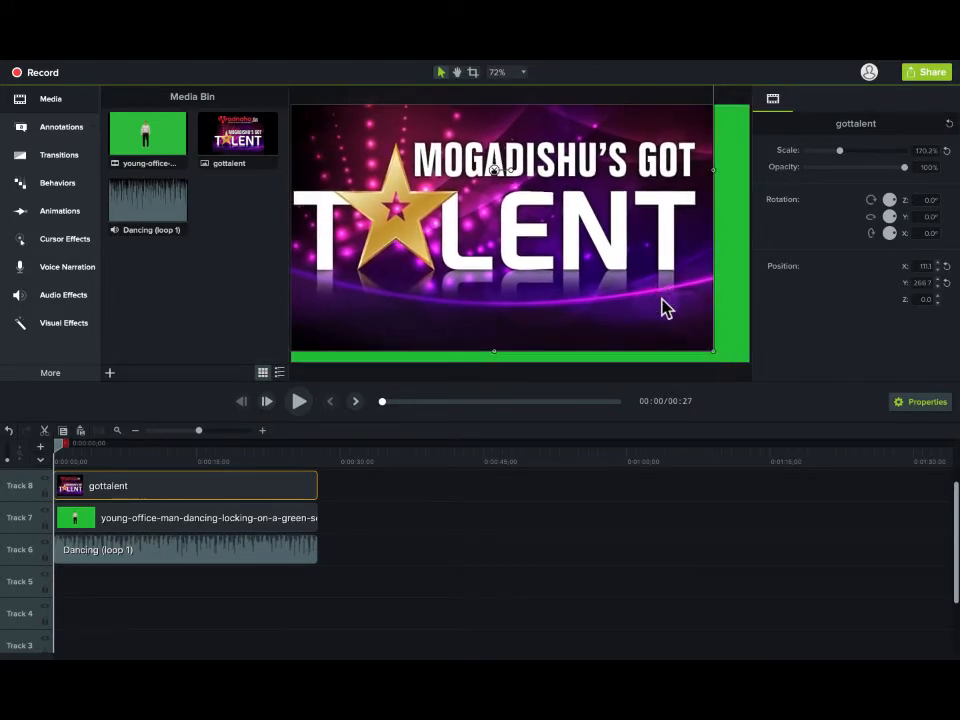
left_click_drag(716, 358, 754, 377)
left_click_drag(681, 345, 683, 346)
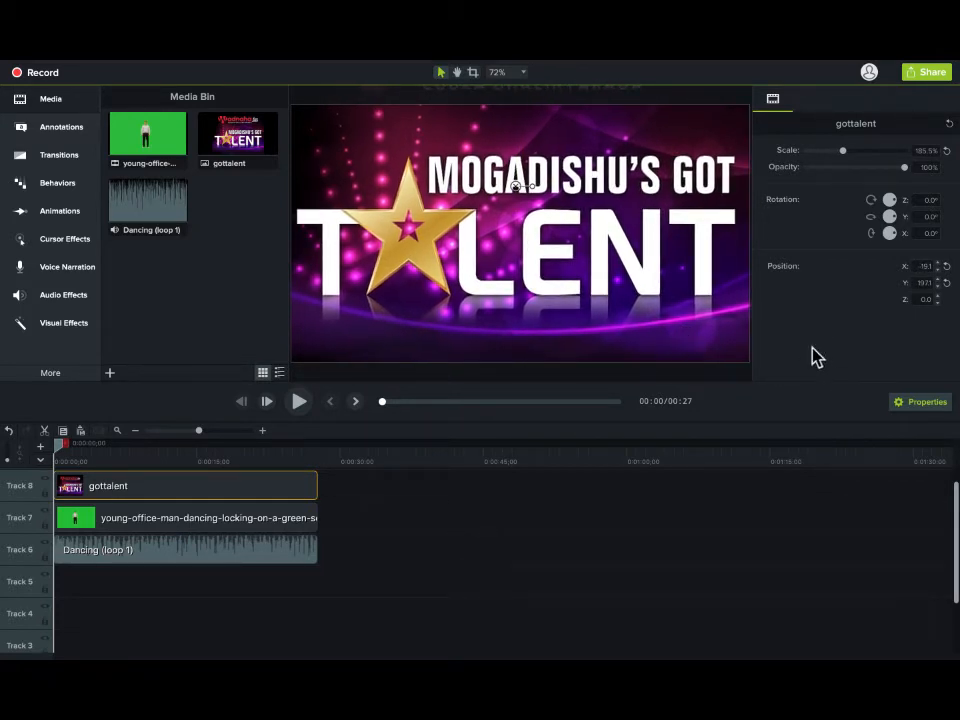
left_click_drag(174, 487, 169, 581)
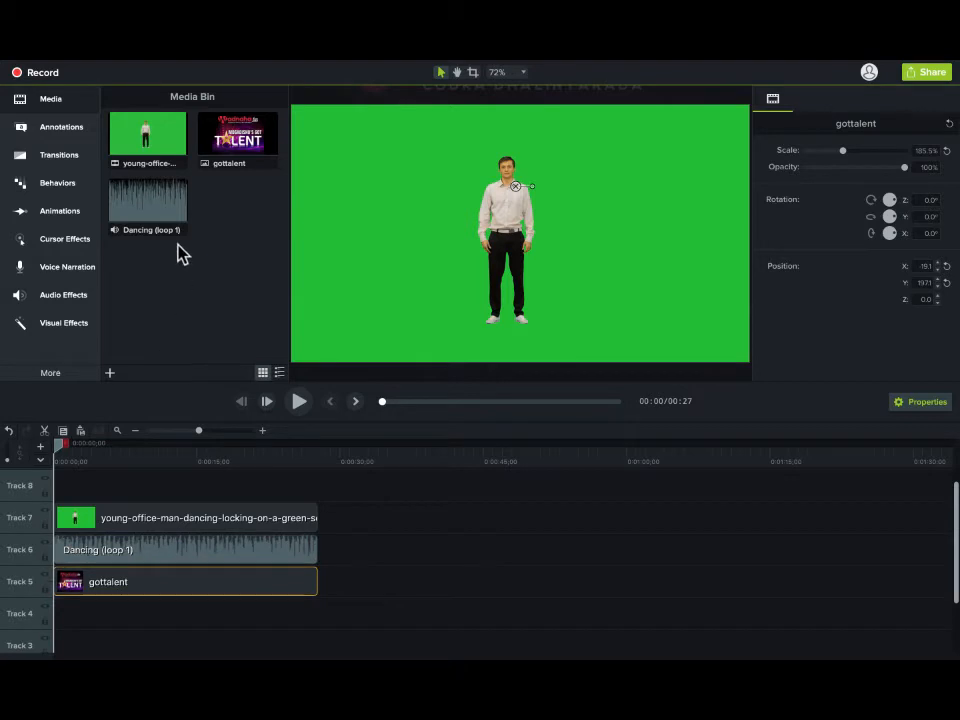
Apply the Remove a Color visual effect to the dancing man clip on Track 7.
left_click(65, 325)
scroll(199, 294, "down", 3)
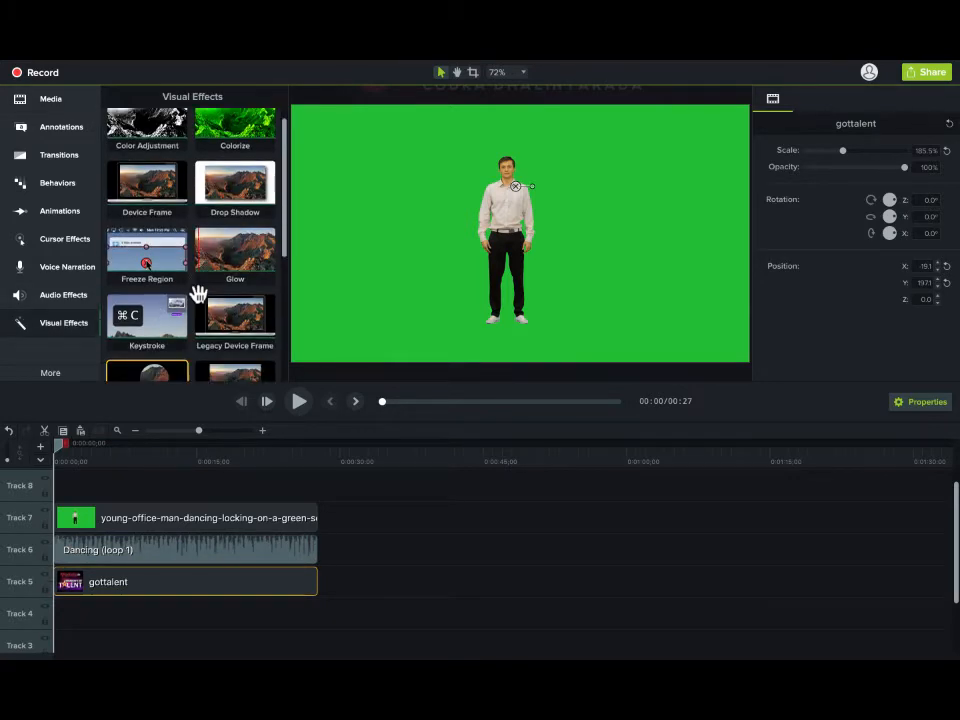
scroll(199, 294, "down", 5)
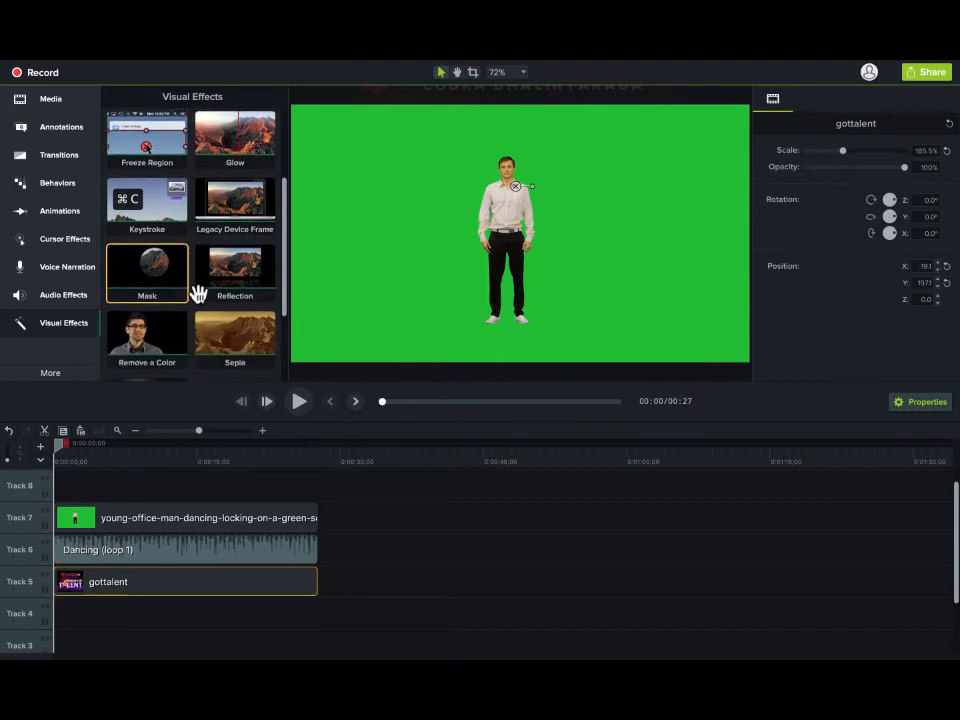
scroll(199, 294, "down", 1)
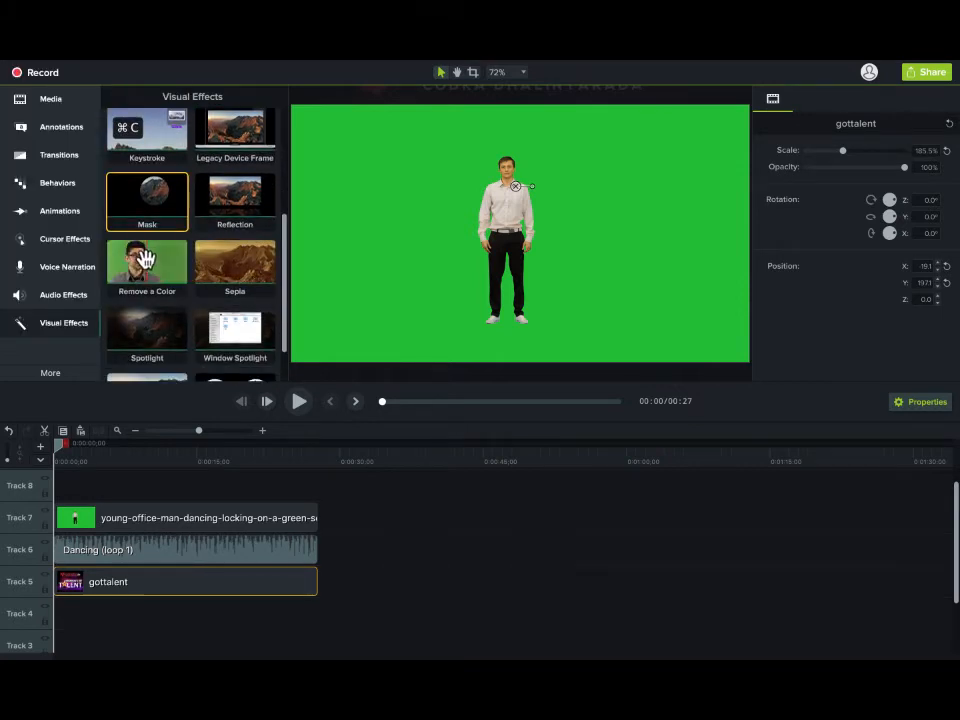
scroll(146, 260, "down", 2)
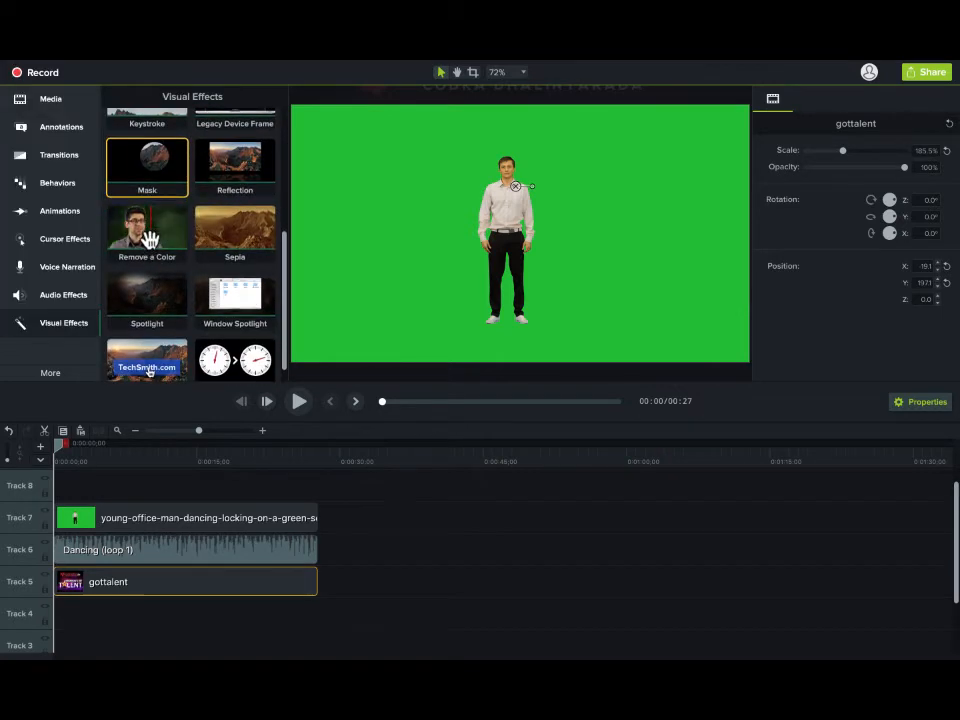
left_click_drag(150, 240, 150, 518)
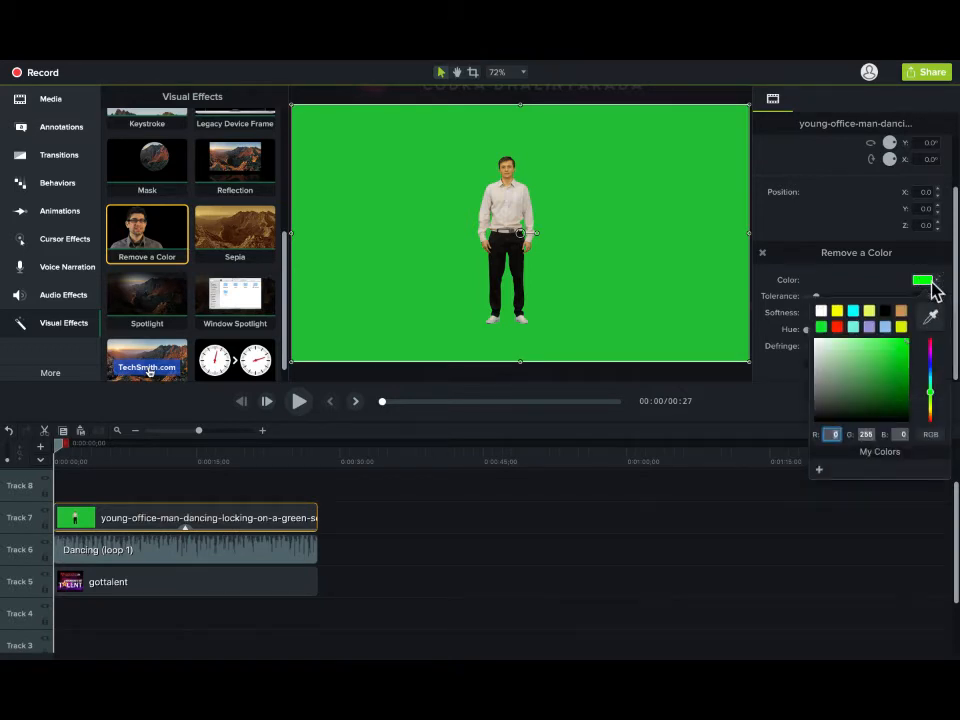
Try a slightly darker green, with G about 191, as the removed color and play the first two seconds to check the key.
left_click(901, 359)
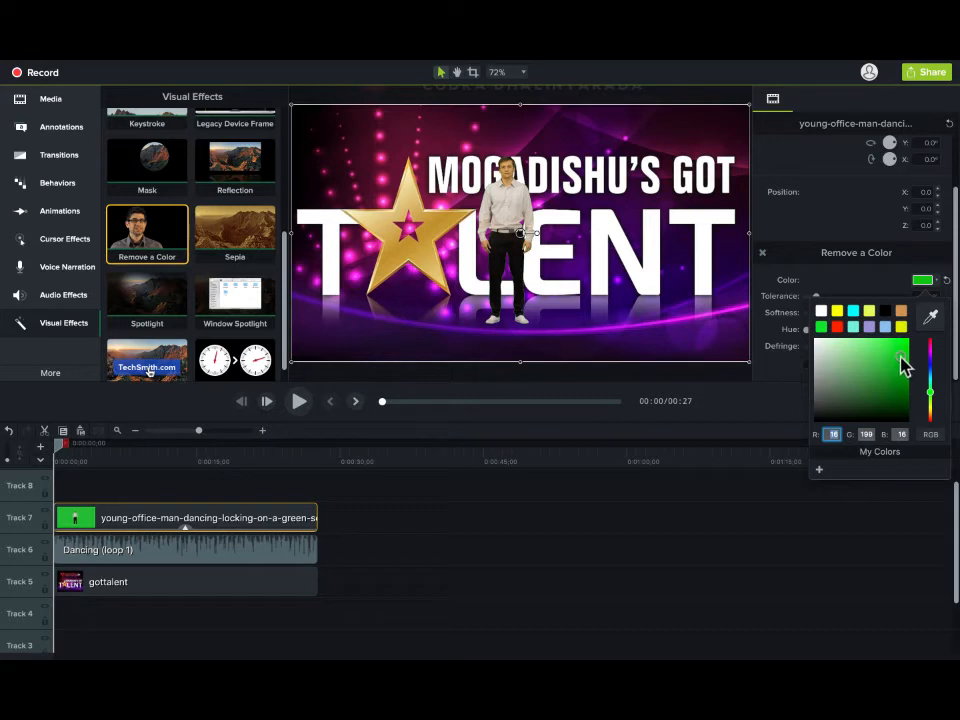
left_click_drag(901, 359, 905, 368)
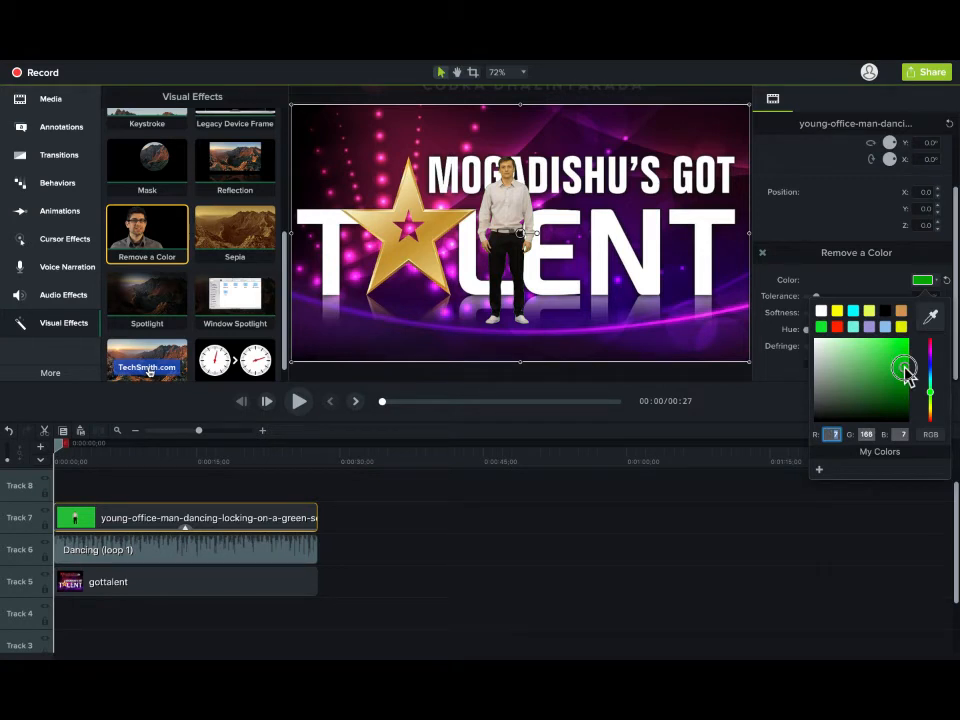
mouse_move(905, 374)
left_mouse_down()
mouse_move(913, 384)
mouse_move(901, 365)
left_mouse_up()
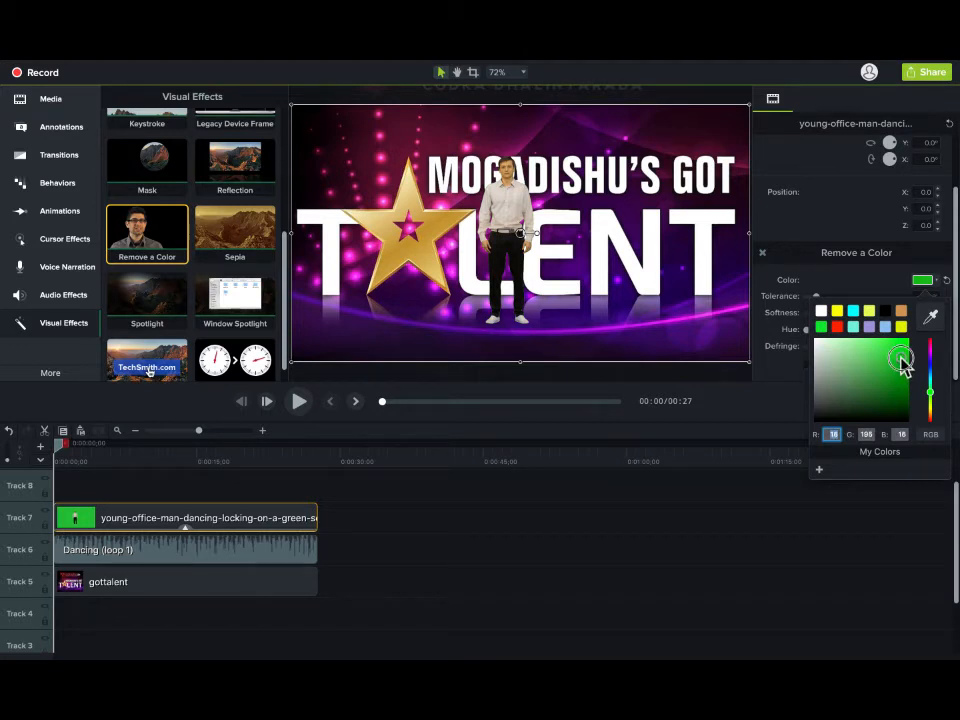
left_click_drag(902, 366, 903, 358)
left_click(299, 401)
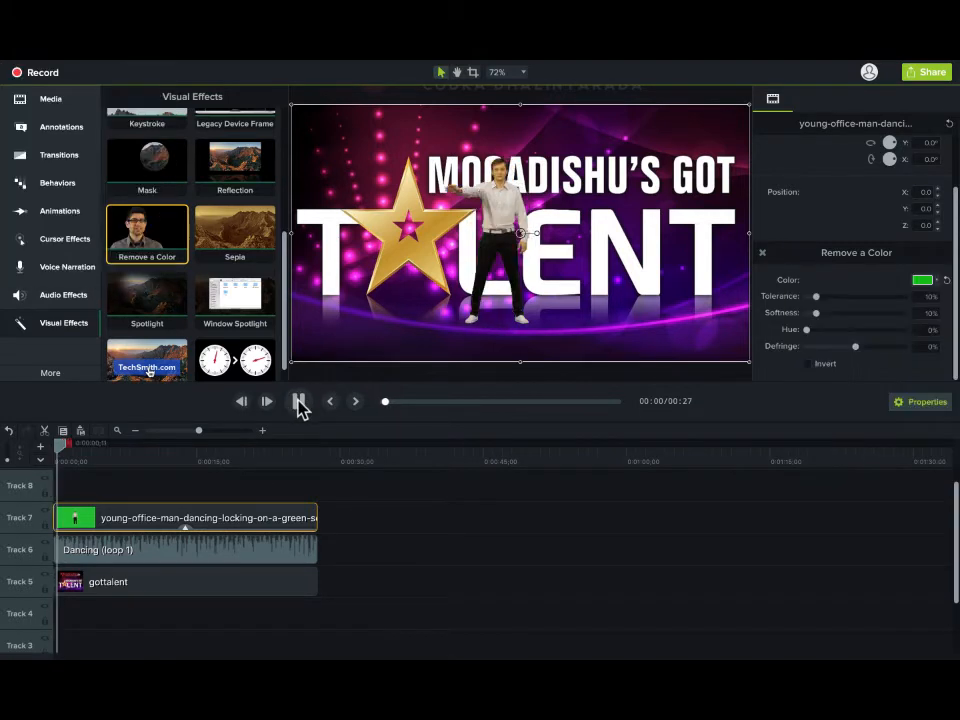
left_click(299, 401)
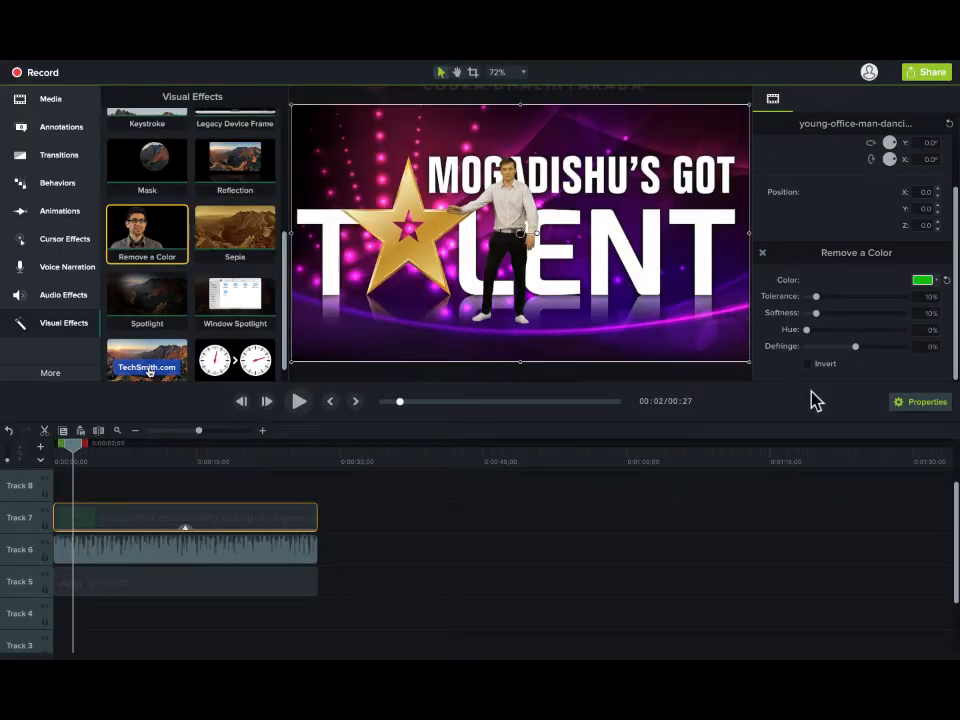
Set the removed color to RGB 39, 176, 39 and continue playback to check the keyed dancer over the background.
left_click(921, 280)
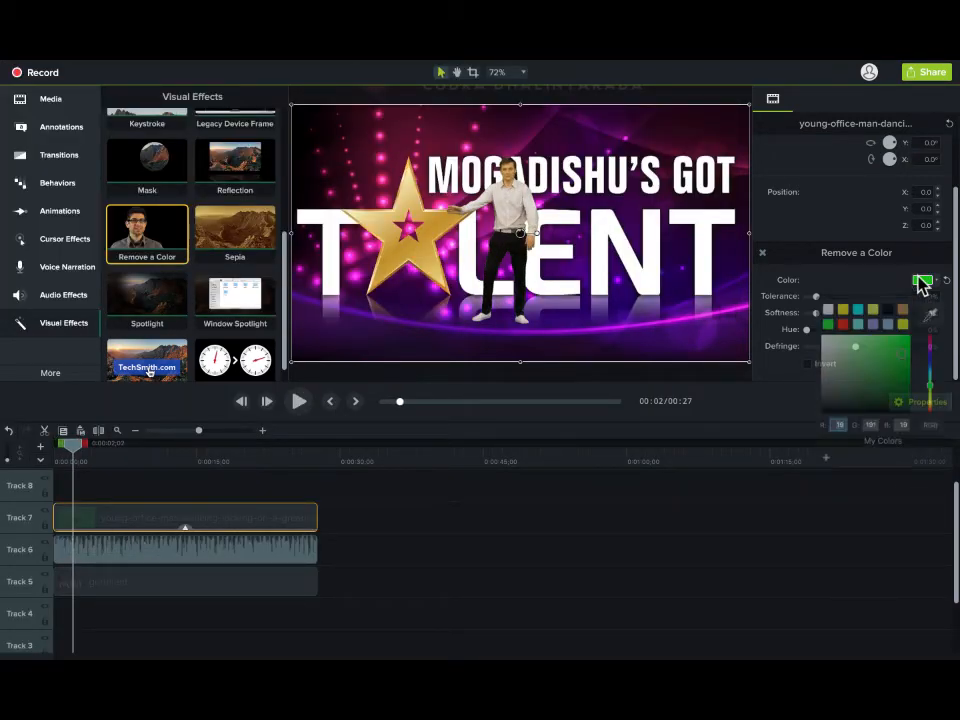
left_click(902, 358)
left_click_drag(902, 360, 890, 372)
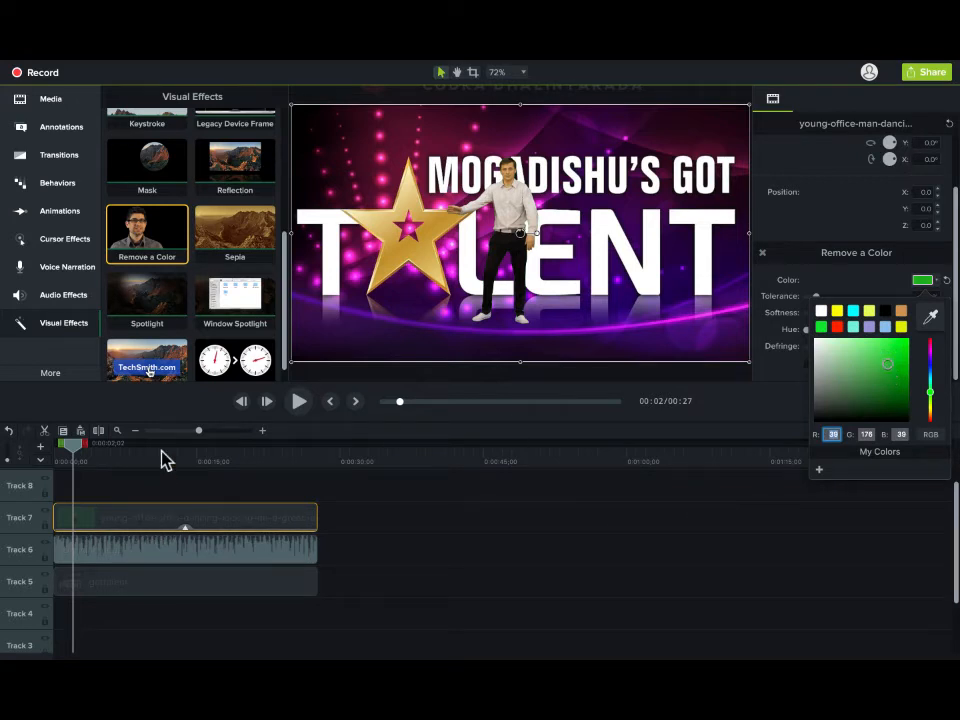
left_click(296, 403)
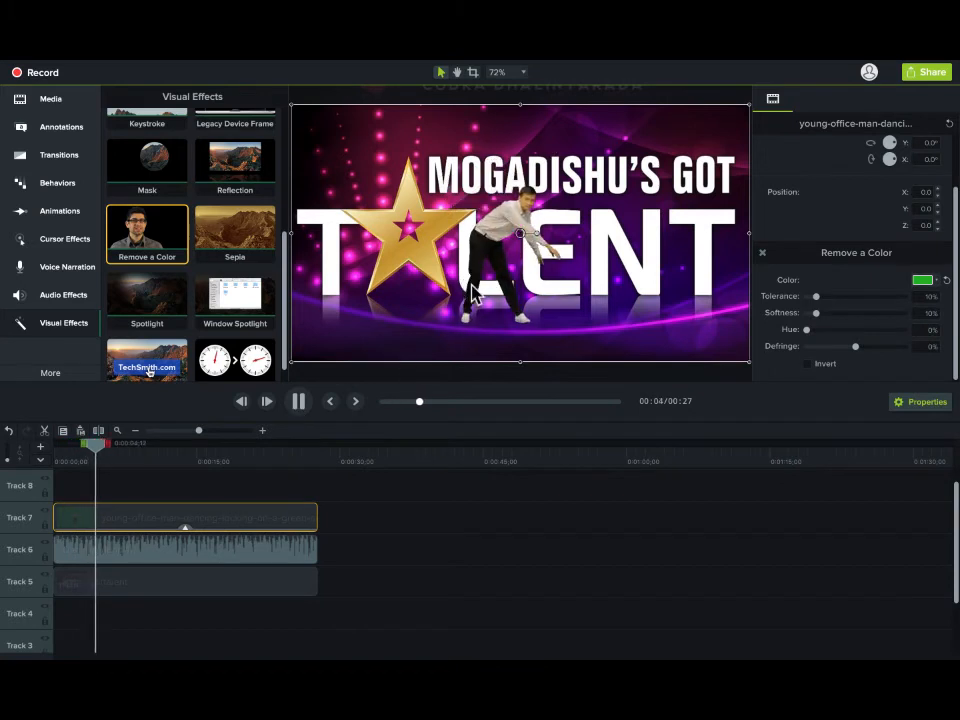
left_click(138, 555)
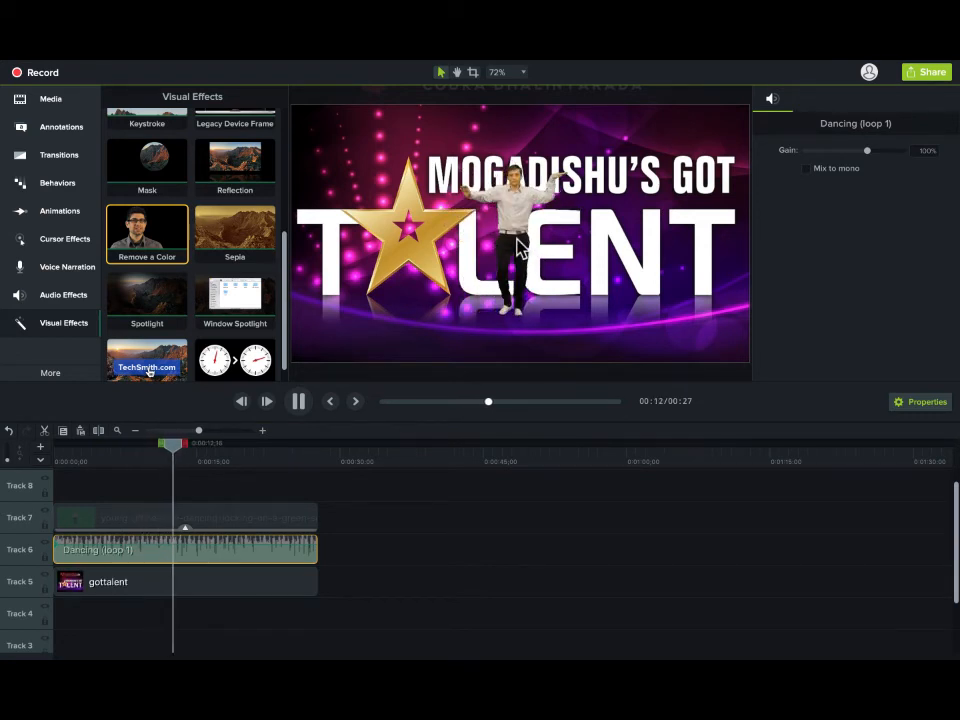
left_click(146, 524)
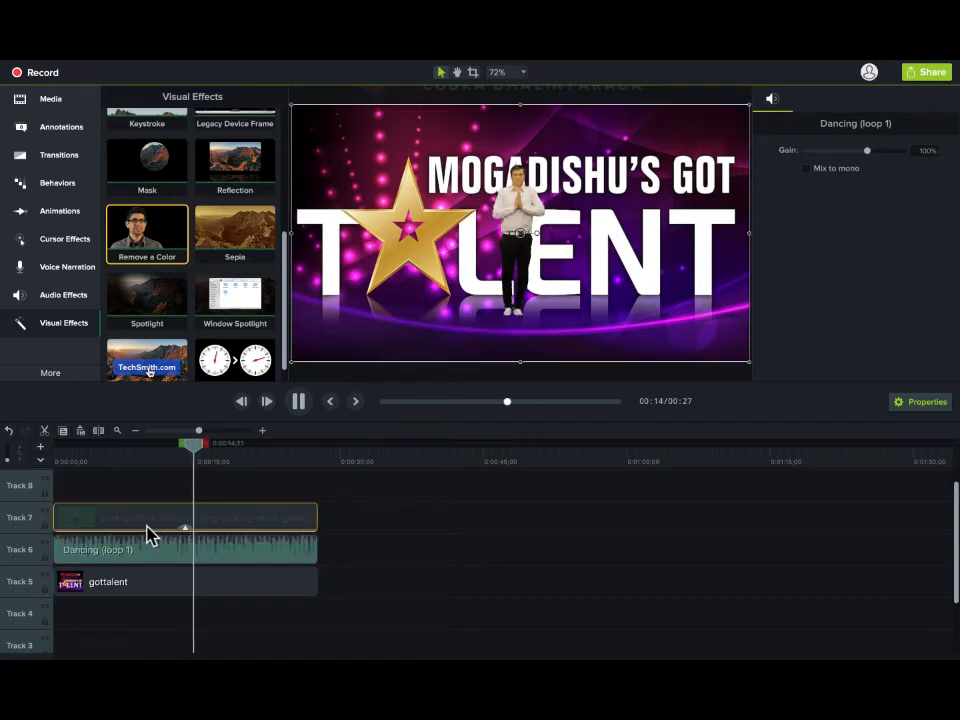
Pause and reposition the gottalent image to X -42.1, Y 238.1 and the dancing man to X -24.0, Y -33.0.
left_click(597, 245)
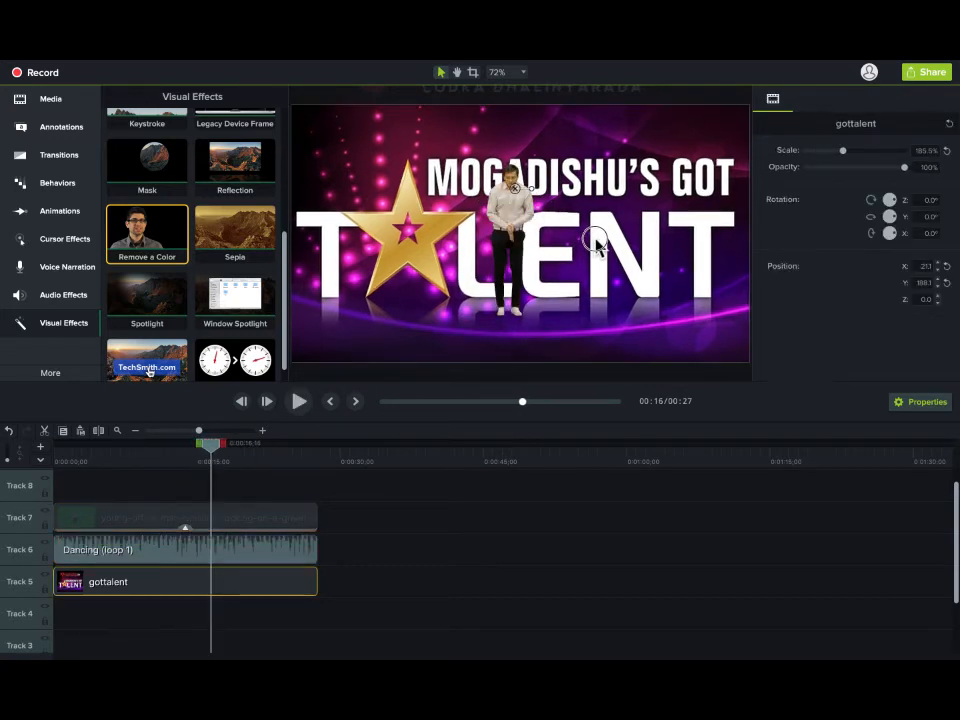
left_click_drag(597, 245, 593, 232)
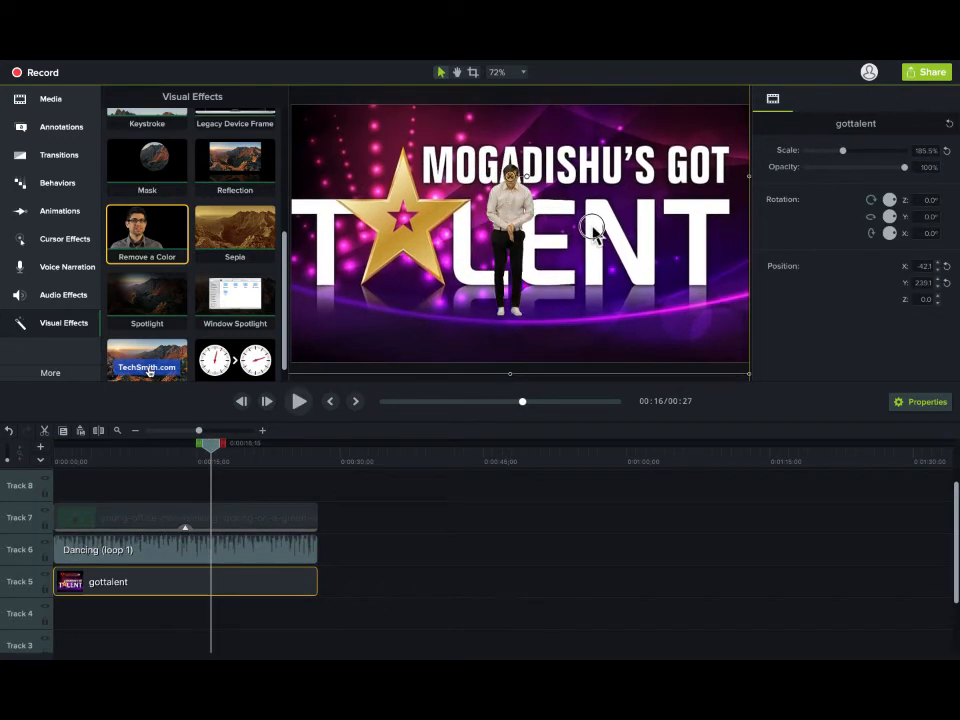
left_click(507, 245)
mouse_move(510, 257)
left_mouse_down()
mouse_move(510, 290)
mouse_move(505, 265)
left_mouse_up()
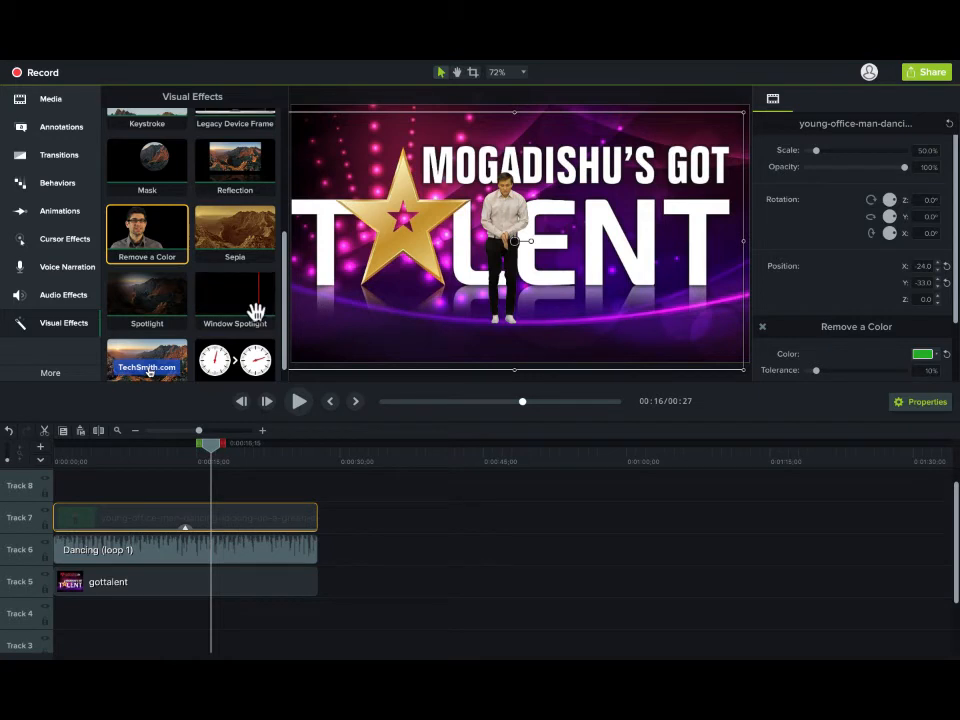
left_click(840, 567)
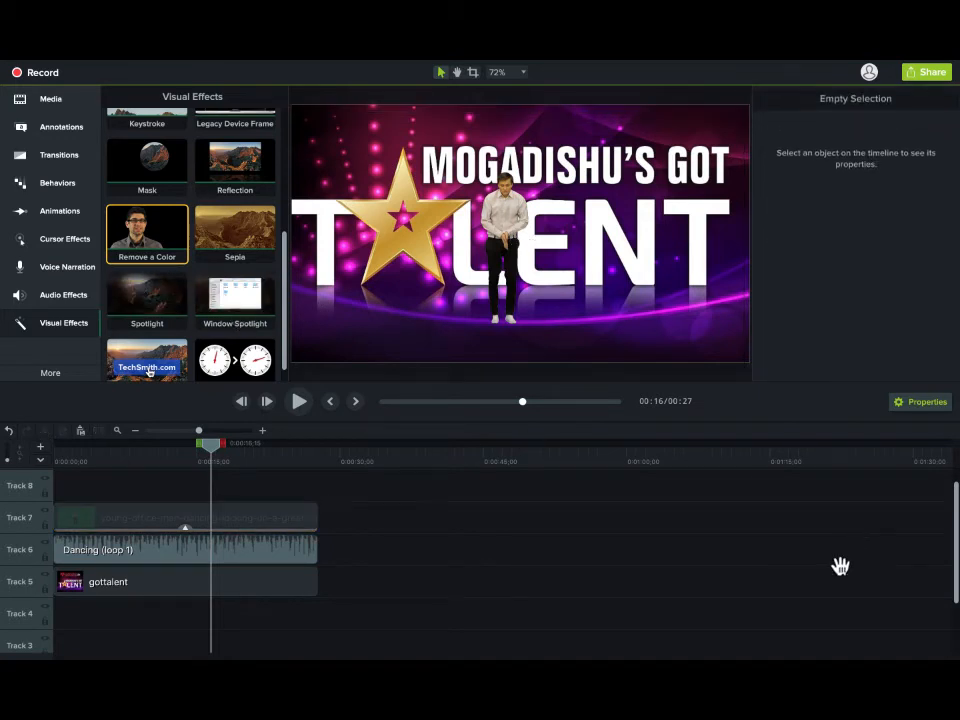
Apply the Reflection visual effect to the gottalent image on Track 5.
left_click(606, 251)
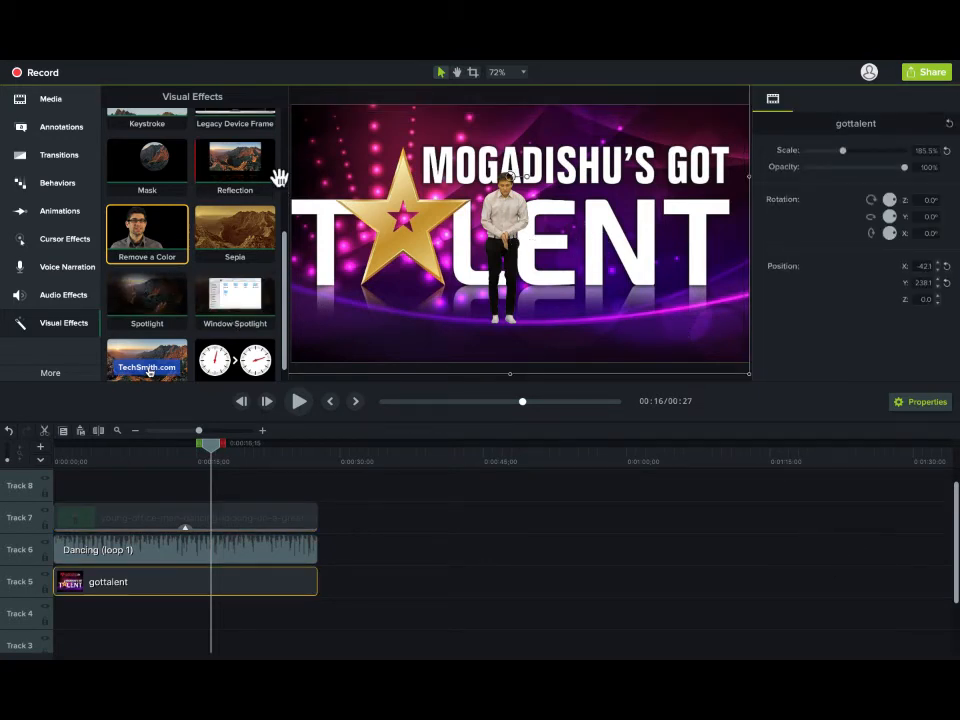
scroll(250, 255, "down", 1)
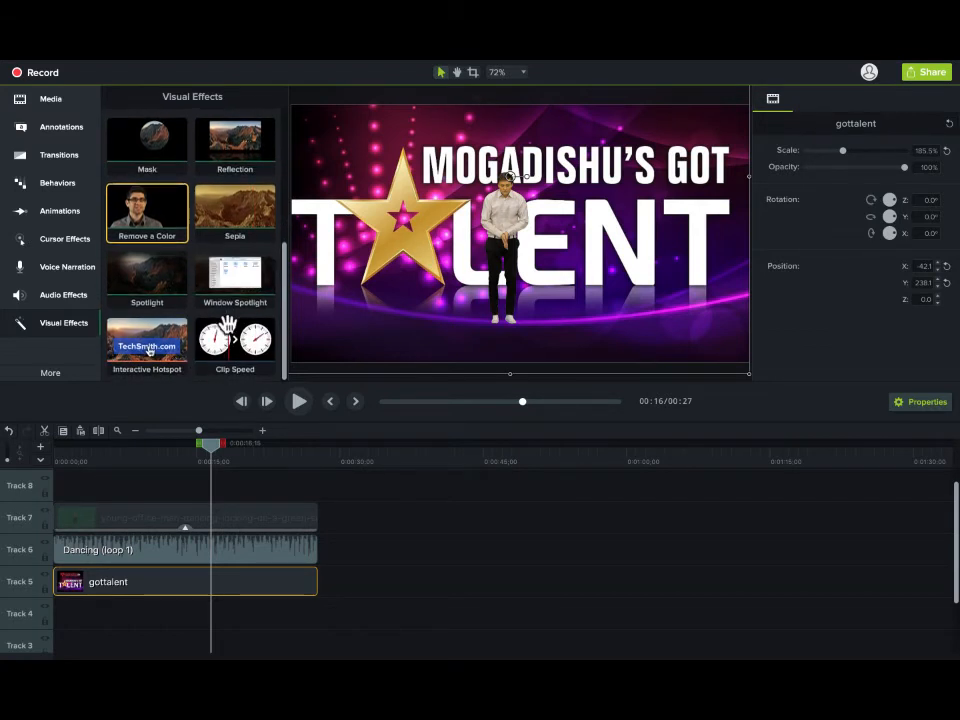
left_click(238, 150)
left_click_drag(238, 150, 229, 580)
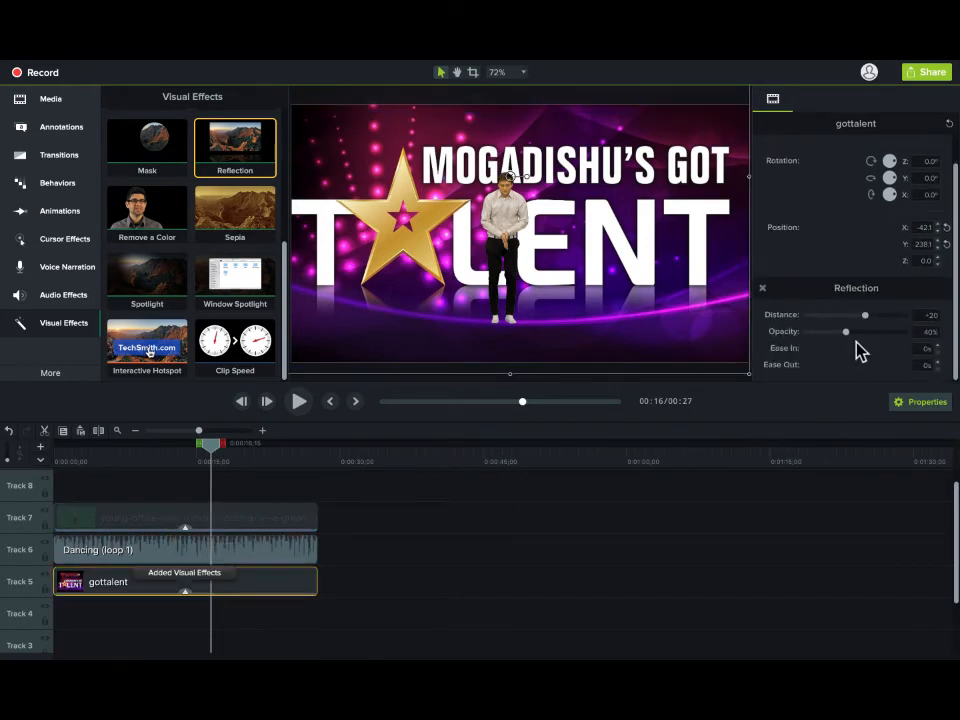
Set the gottalent image's reflection distance to -27 and opacity to 9%, and lengthen its ease-in.
left_click_drag(866, 316, 823, 333)
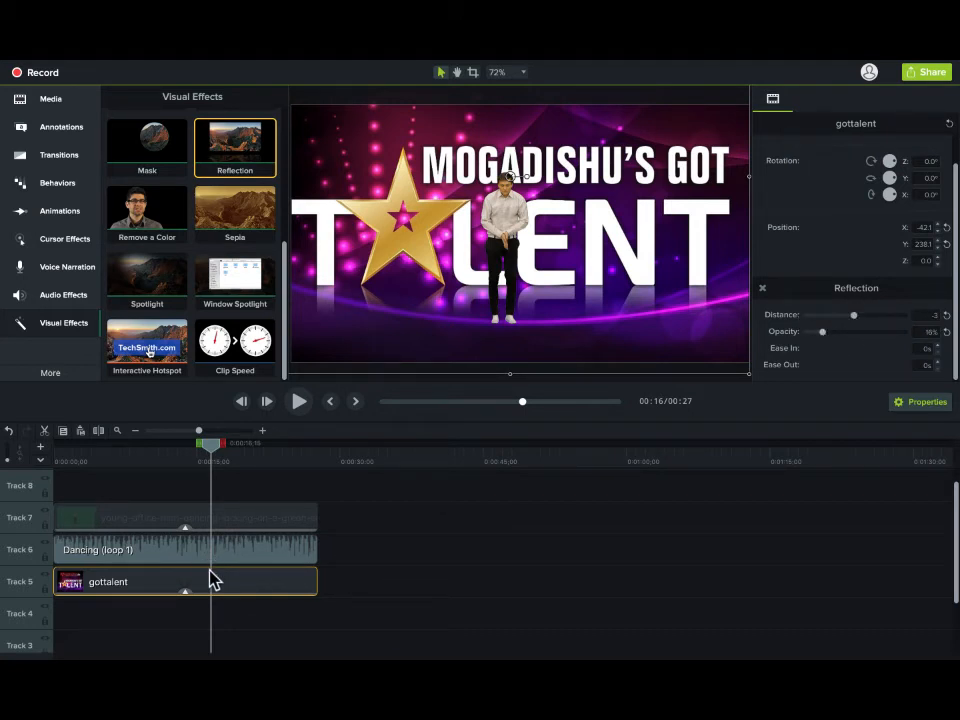
left_click_drag(854, 315, 829, 341)
left_click(917, 402)
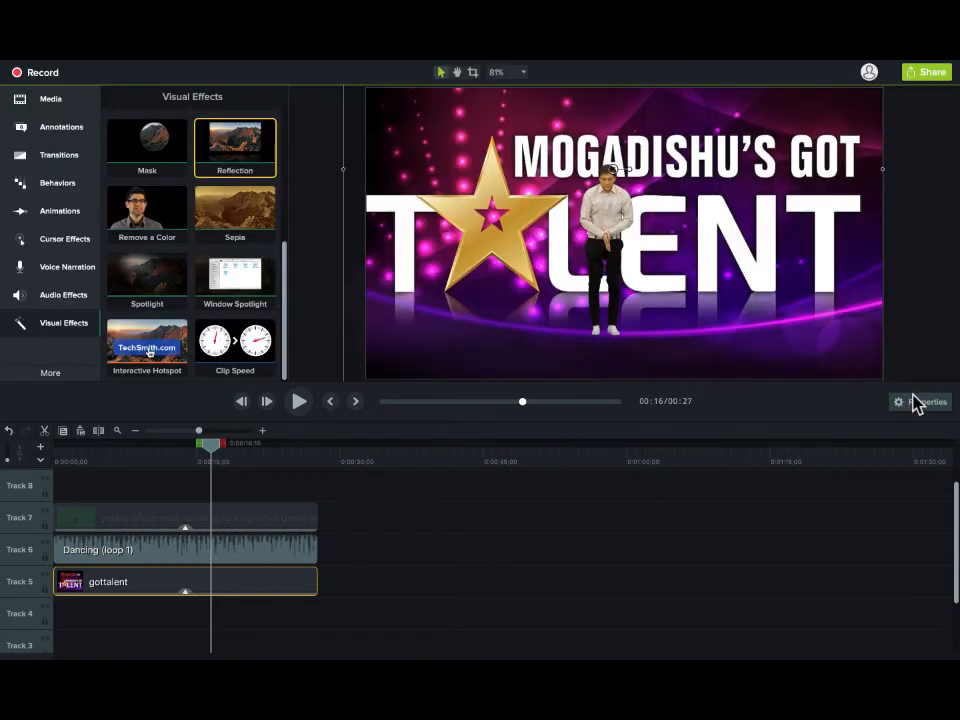
left_click(915, 402)
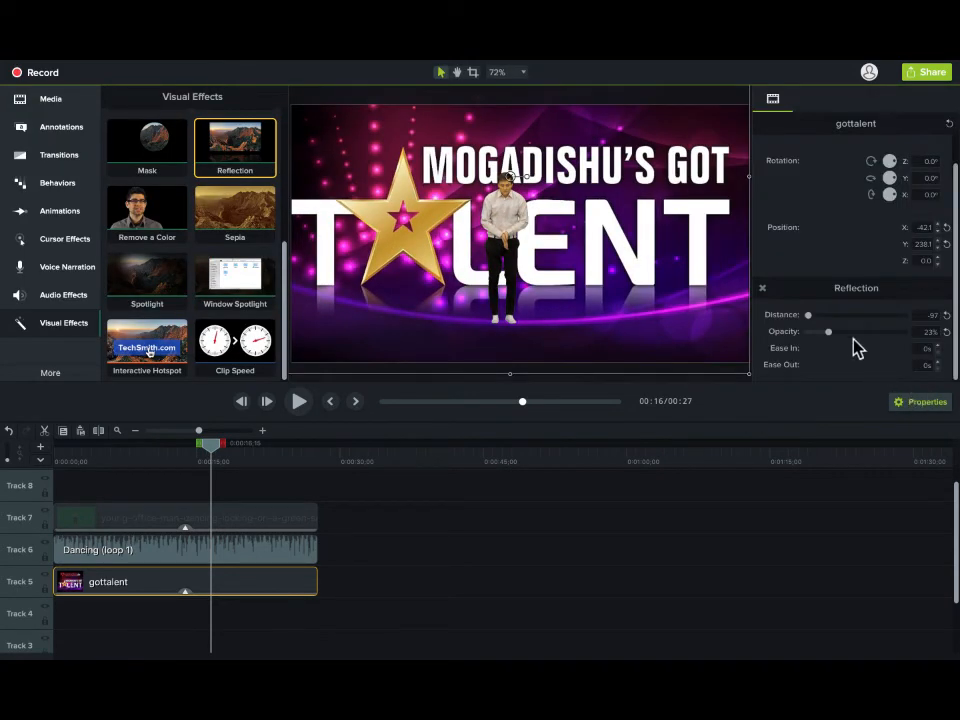
left_click_drag(827, 332, 816, 333)
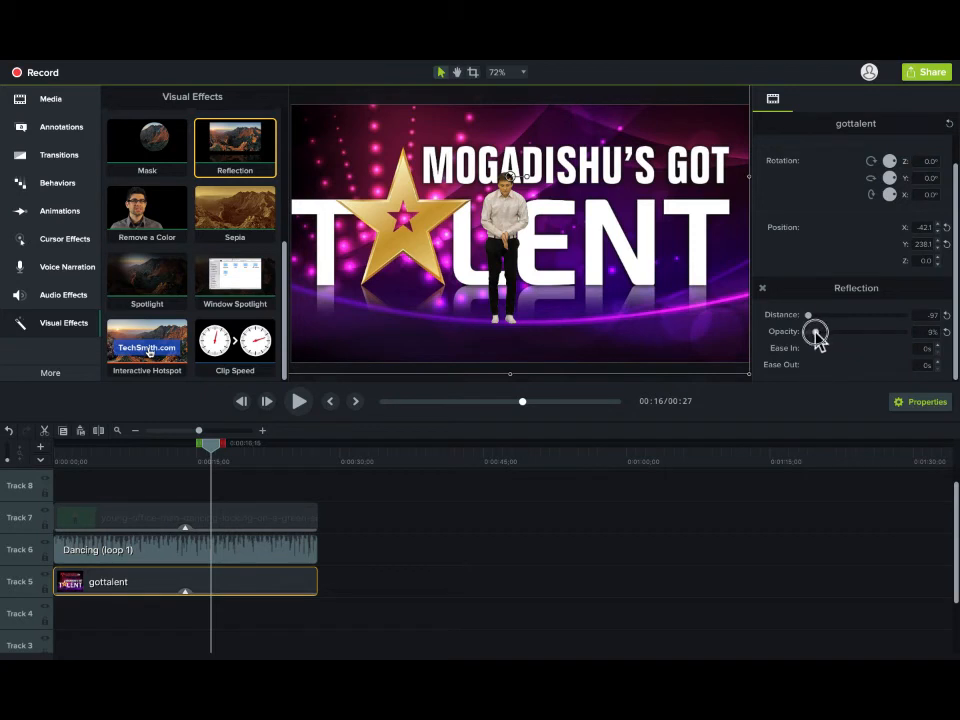
left_click(938, 347)
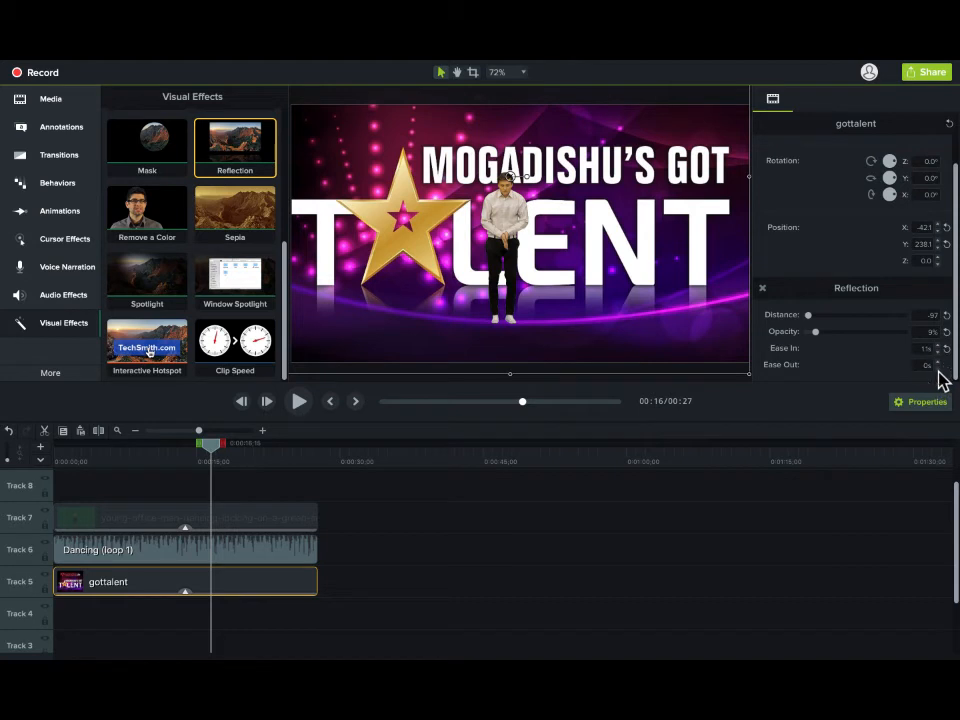
left_click_drag(812, 315, 842, 315)
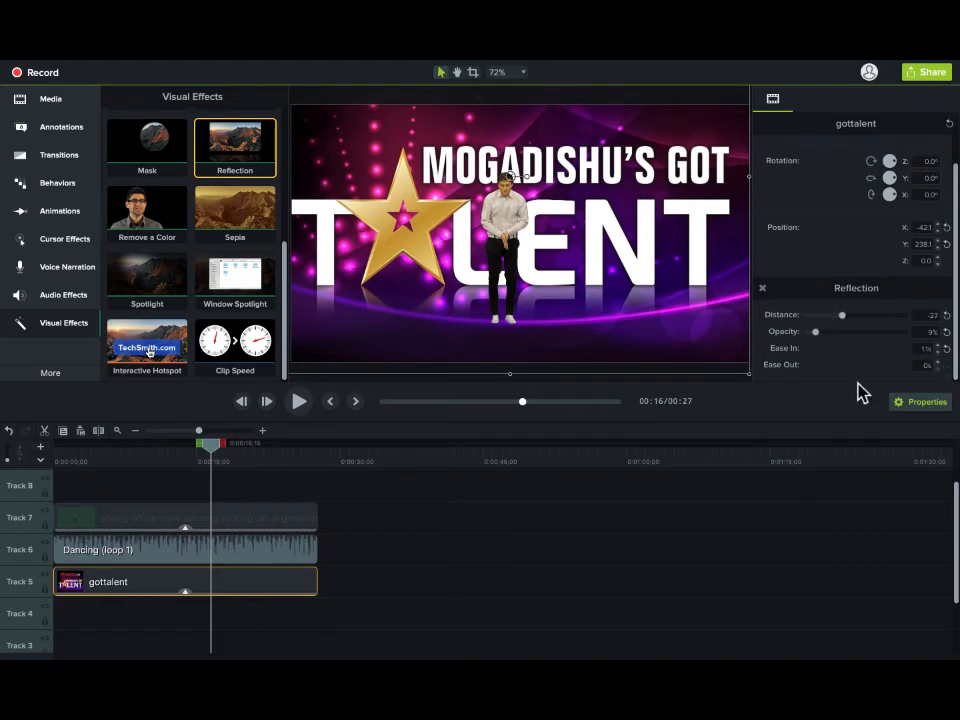
Play the composite through to its end with the system volume lowered, and return the playhead to the beginning.
left_click(298, 401)
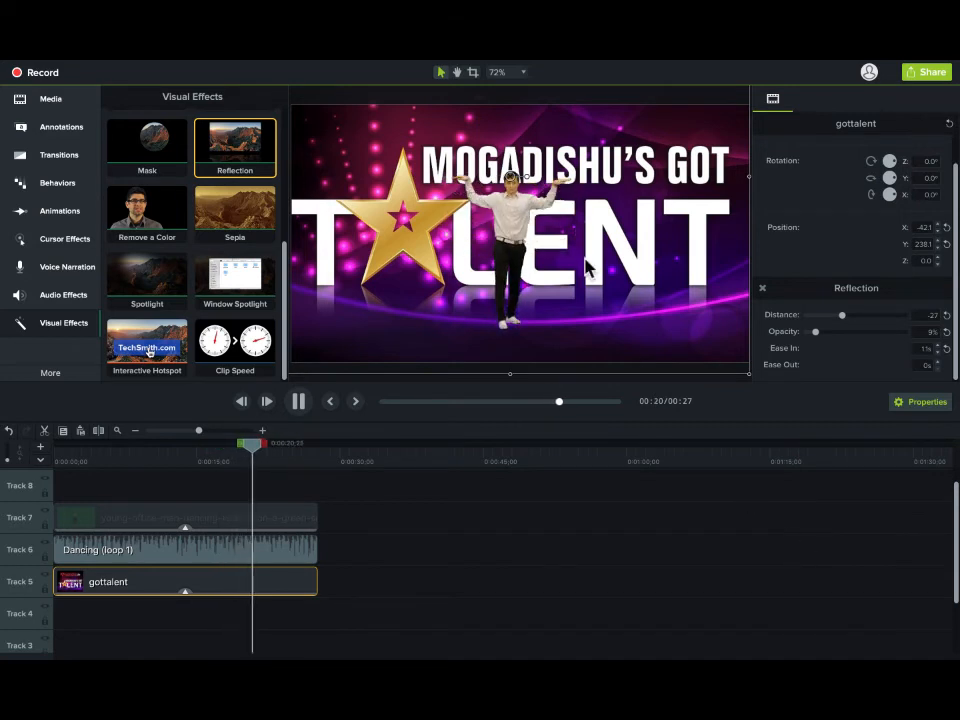
key("XF86AudioLowerVolume")
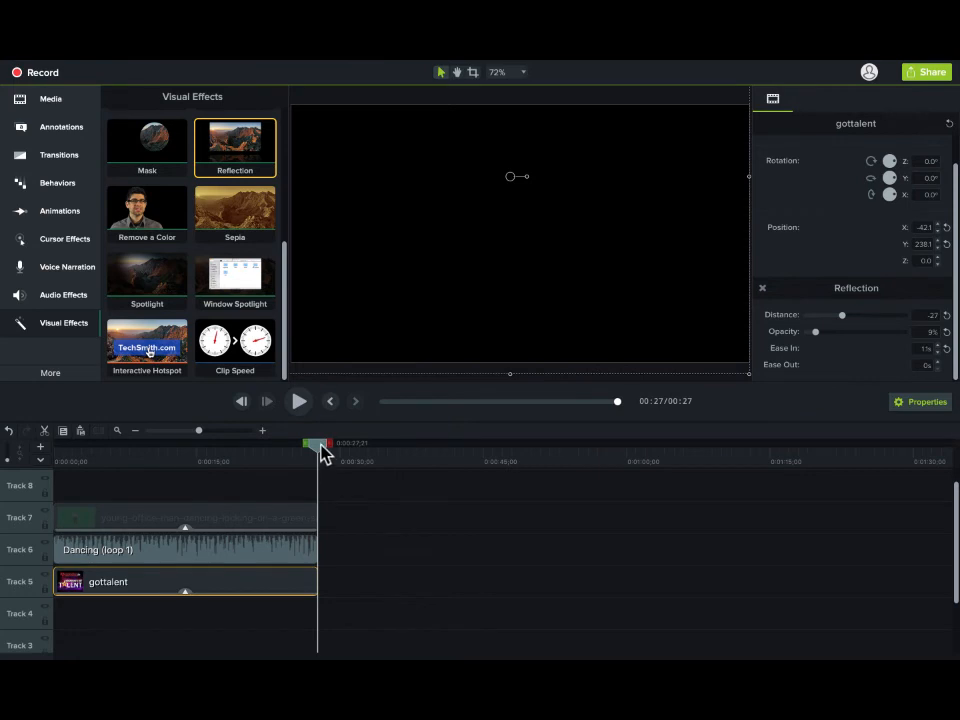
left_click_drag(319, 447, 43, 439)
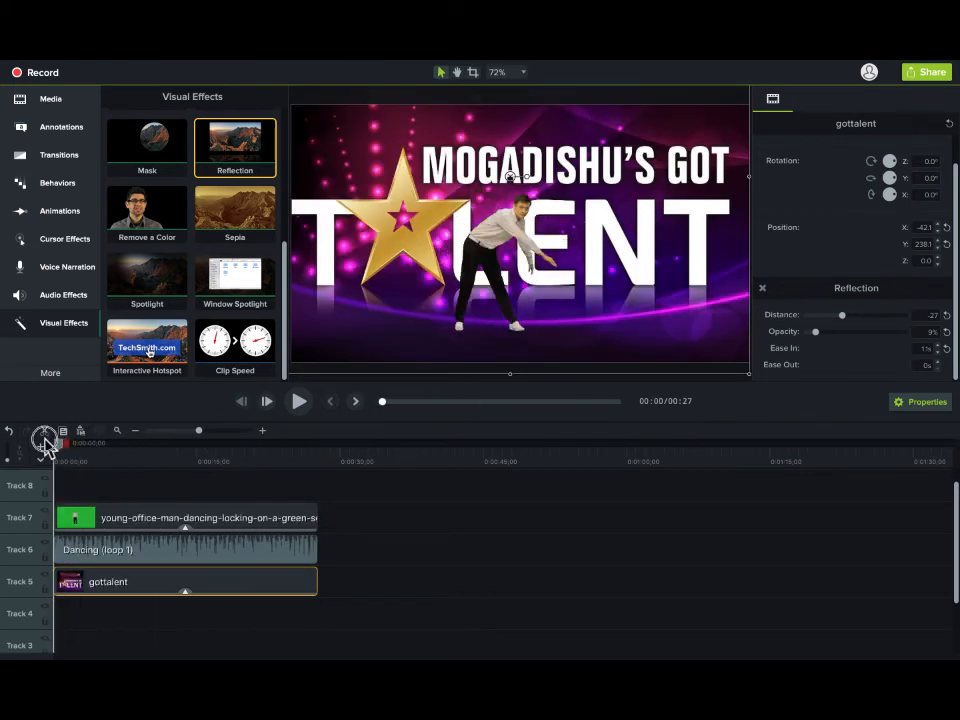
Select the dancing man on the canvas and play the first second or so of the composite before pausing.
left_click(516, 285)
left_click(297, 402)
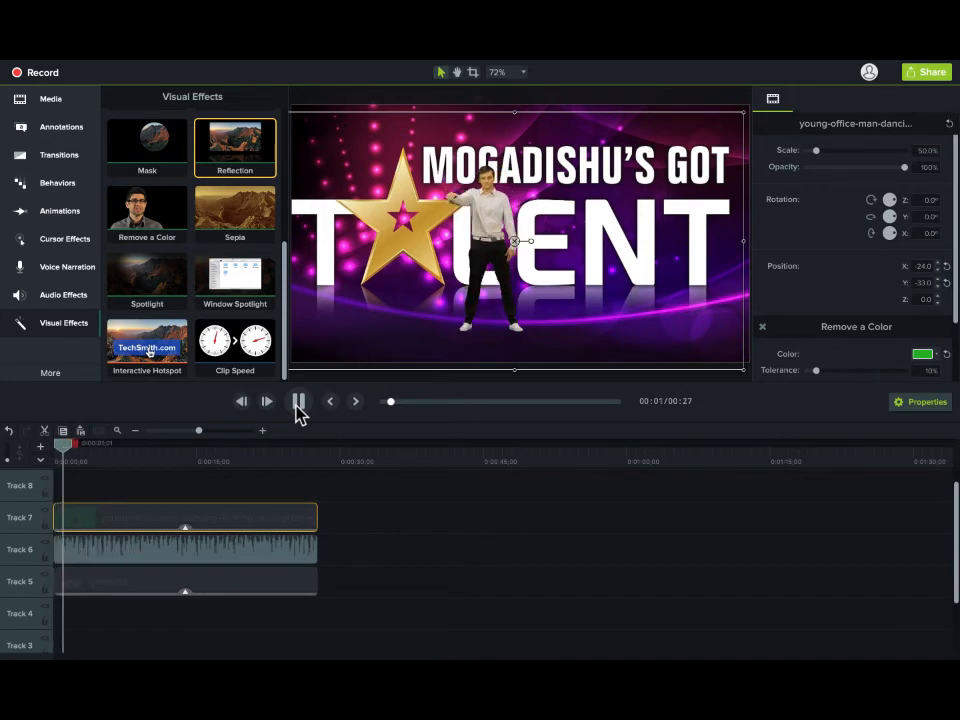
left_click(297, 404)
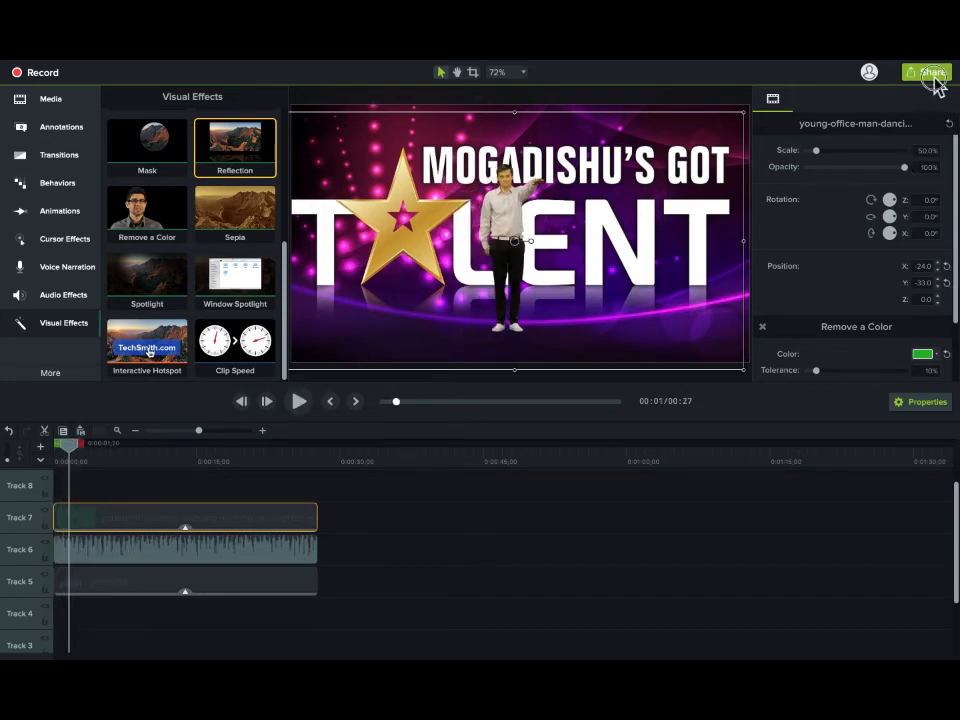
Export the finished project to a local video file, Dance.mp4, in the Documents folder.
left_click(930, 74)
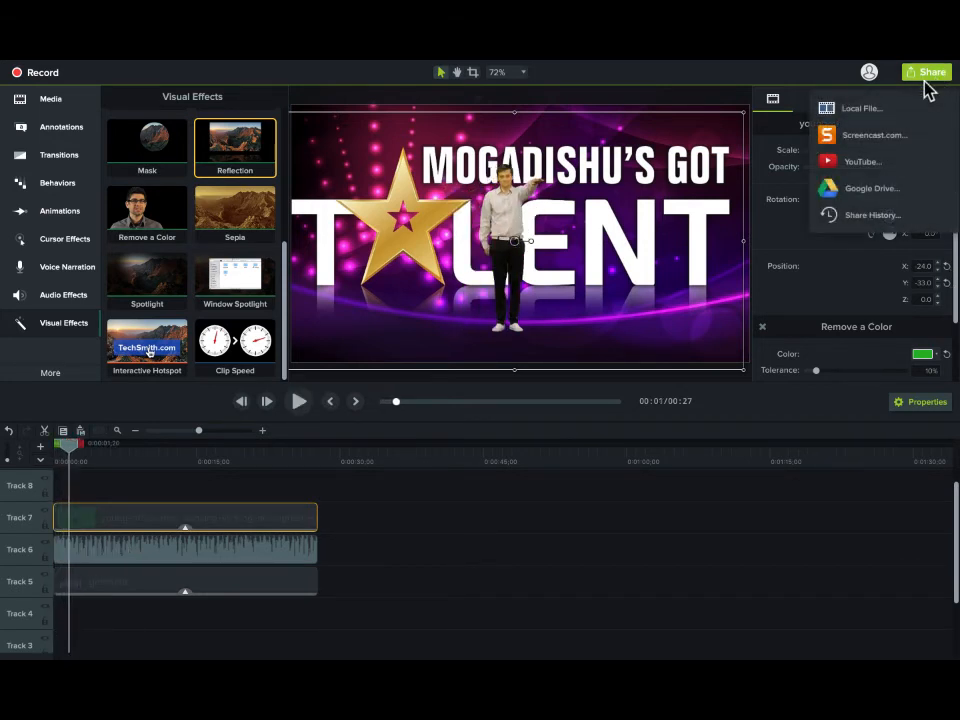
left_click(860, 112)
left_click(638, 268)
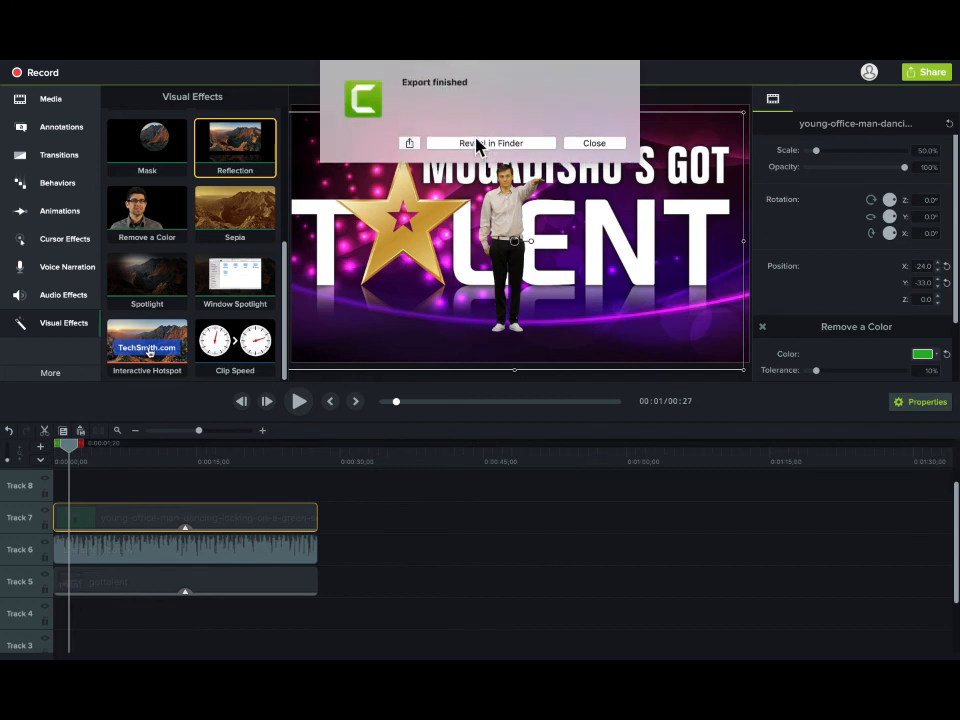
Reveal the exported Dance.mp4 in Finder, play it in QuickTime Player, and return to Camtasia.
left_click(487, 144)
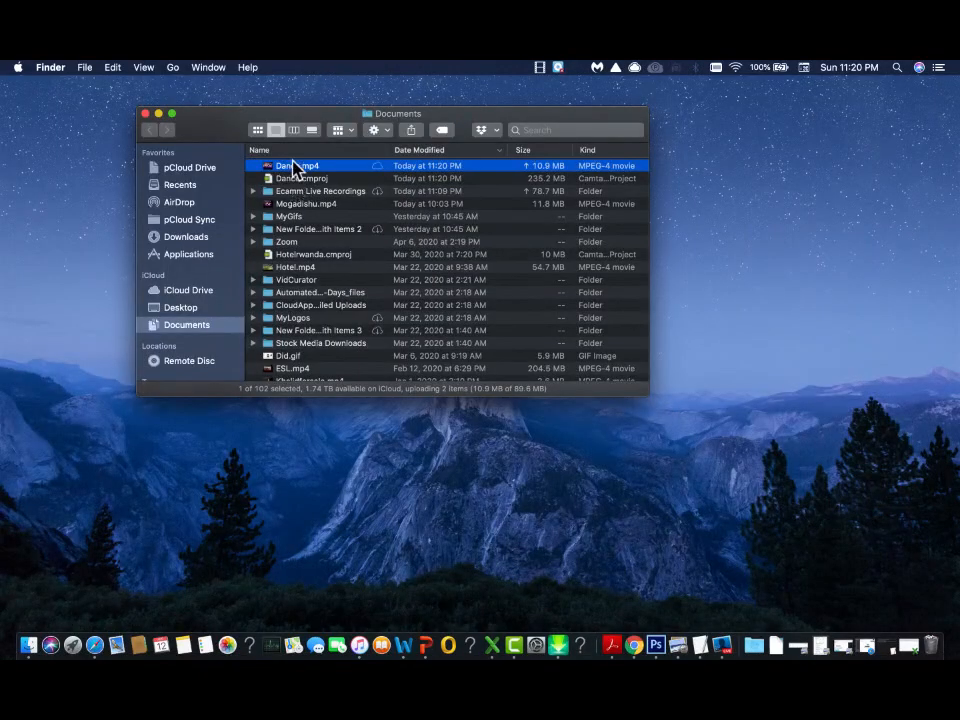
double_click(299, 170)
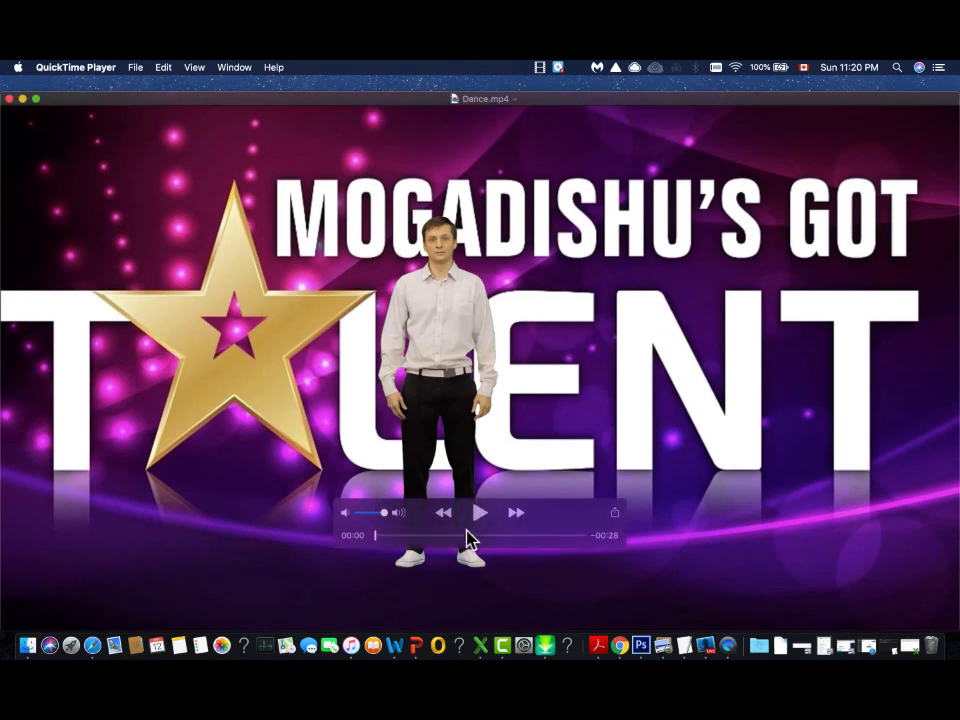
left_click(479, 515)
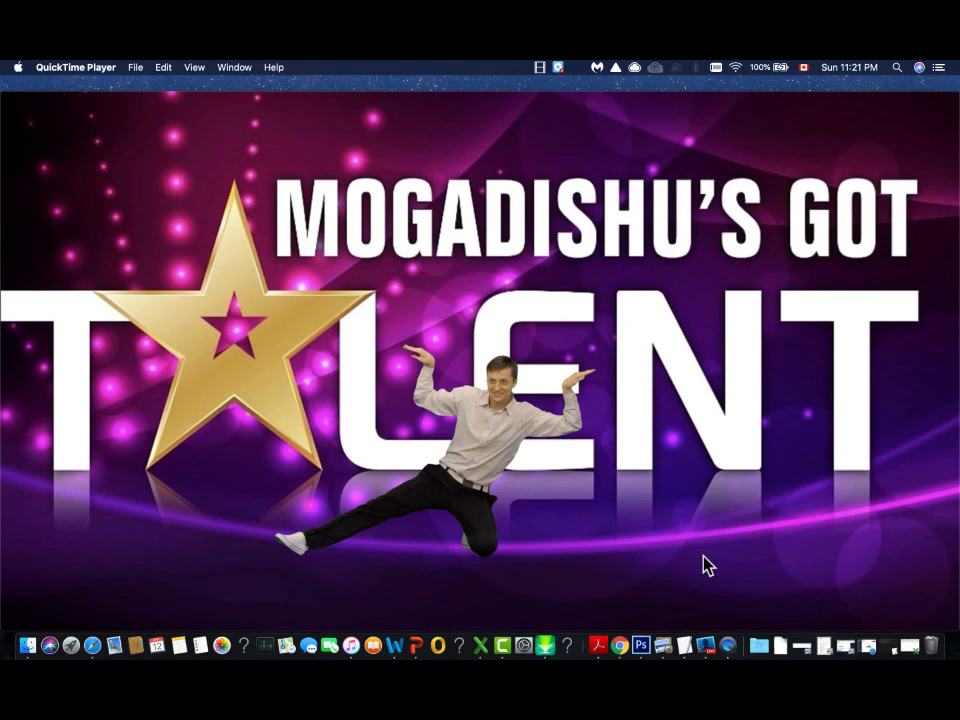
left_click(501, 655)
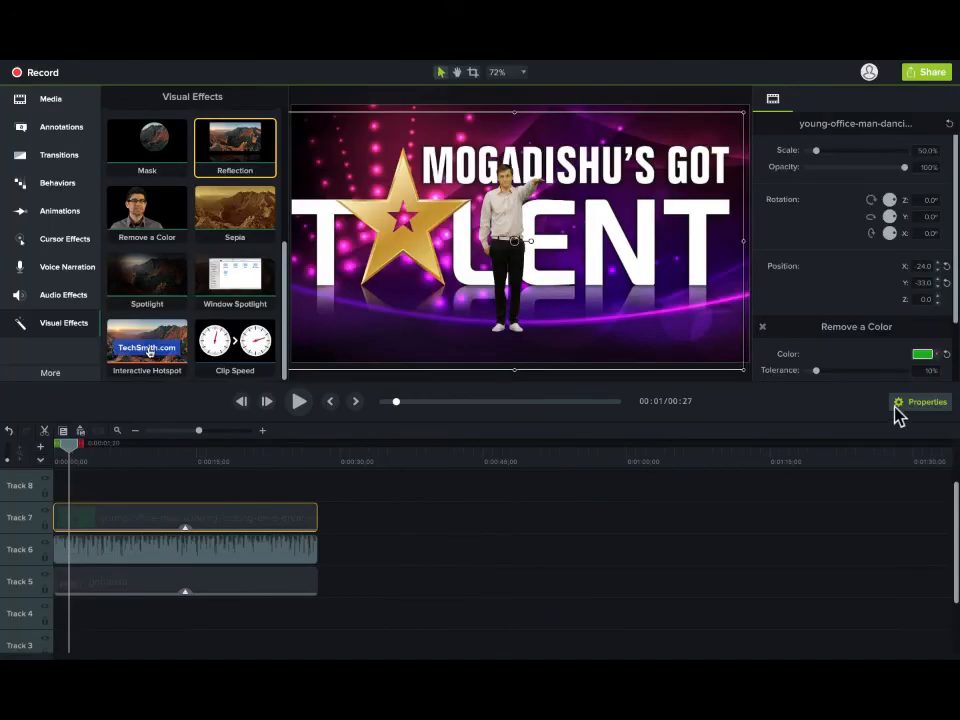